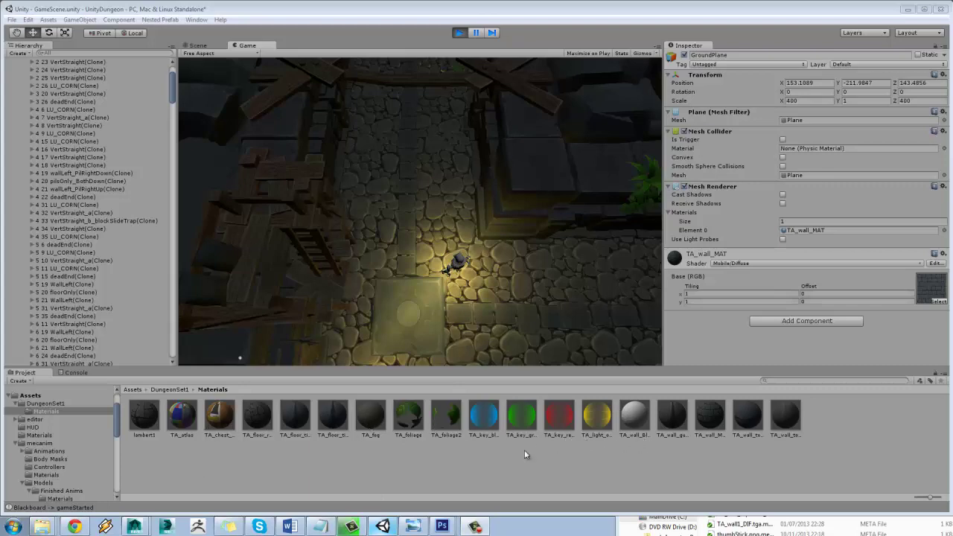
Step: Switch to Photoshop and spread out the overlapping floor tile, foliage2 and round-stone texture windows for viewing
left_click(441, 527)
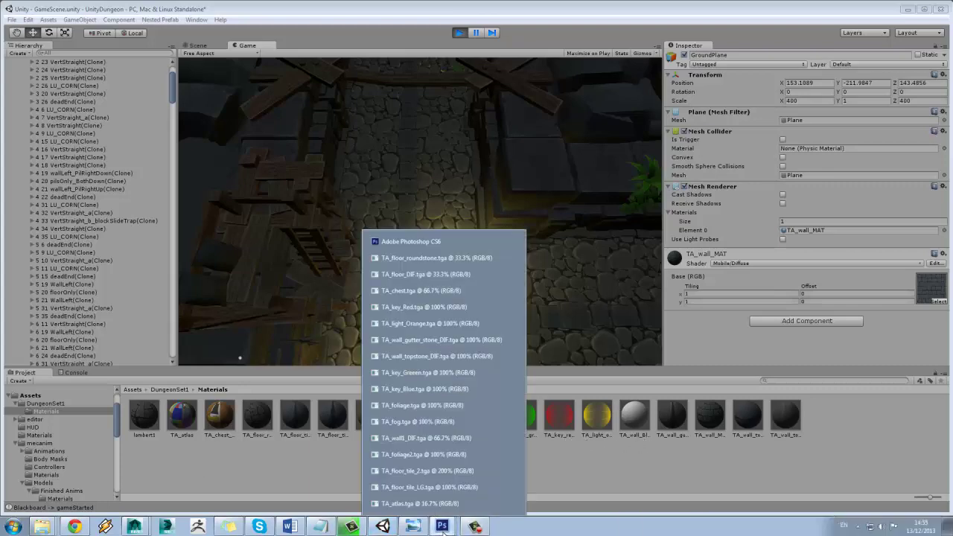
left_click(400, 241)
left_click_drag(269, 244, 515, 215)
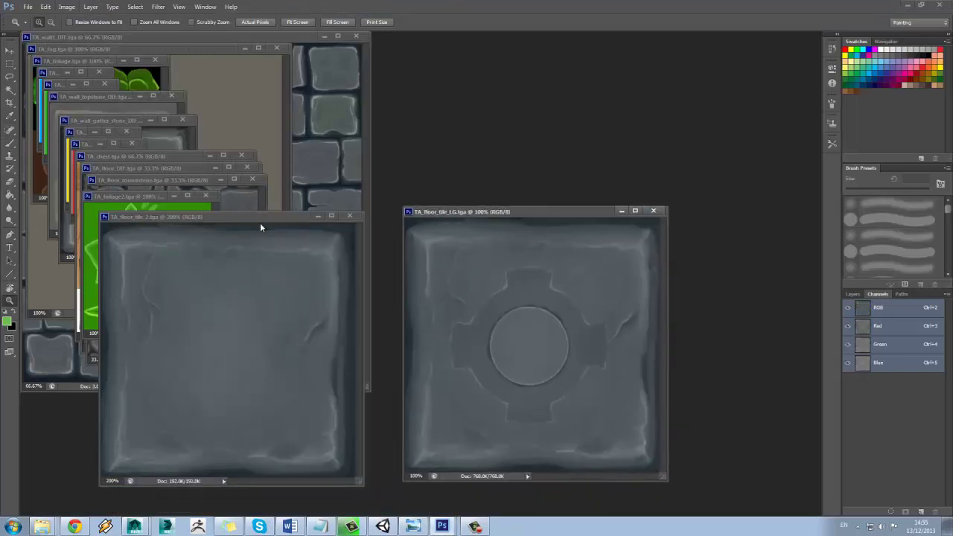
left_click_drag(260, 222, 491, 305)
left_click_drag(106, 193, 348, 231)
left_click_drag(142, 180, 261, 344)
Step: Spread out the chest, gutter stone, topstone, key colour and foliage texture windows to view each one
left_click_drag(147, 156, 252, 270)
left_click_drag(88, 144, 181, 260)
left_click_drag(87, 114, 236, 192)
left_click_drag(109, 98, 210, 146)
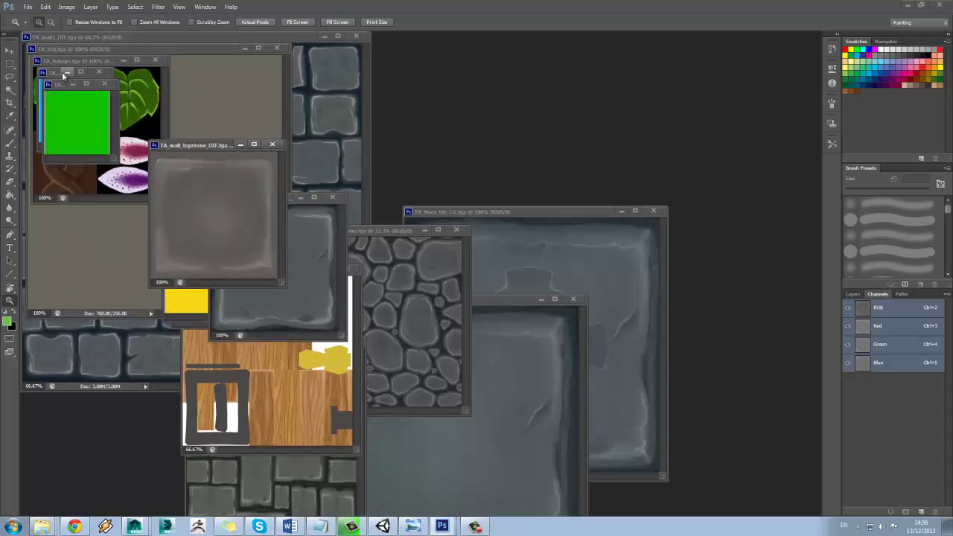
left_click_drag(64, 83, 137, 131)
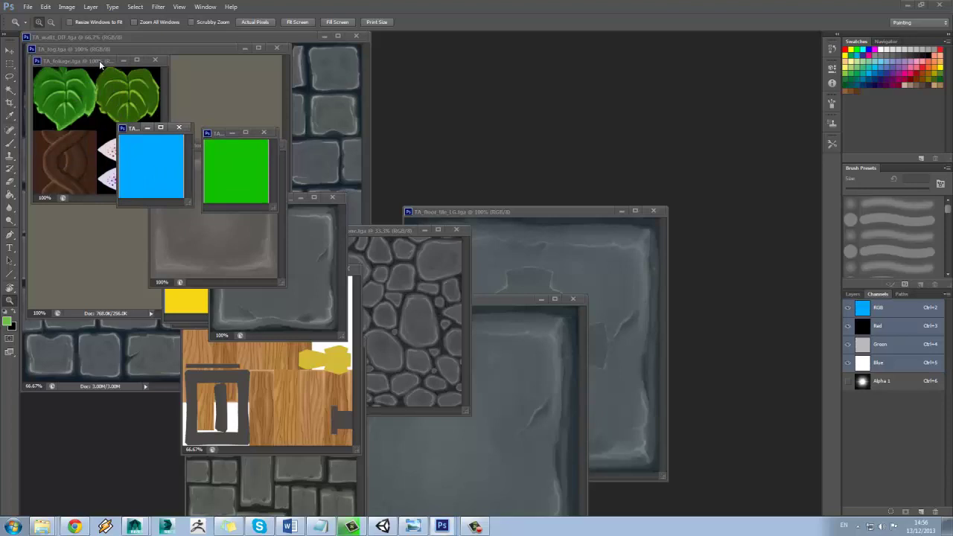
left_click_drag(99, 60, 226, 118)
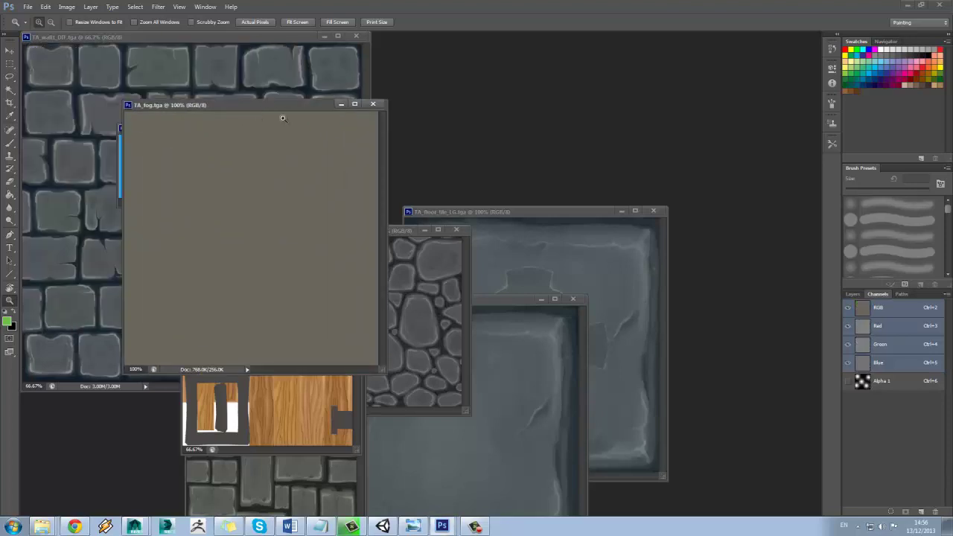
Step: Close TA_fog.tga and move the TA_wall1_DIF.tga window clear of the smaller texture windows
left_click(373, 105)
left_click_drag(147, 40, 109, 114)
left_click_drag(197, 112, 585, 40)
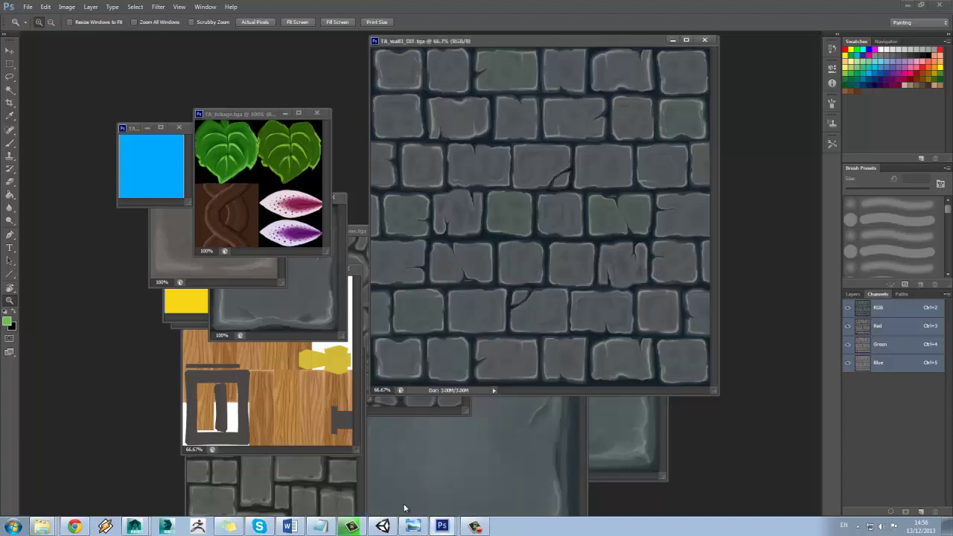
Step: Switch to Unity and walk the character up the dungeon corridor in the running game
left_click(383, 527)
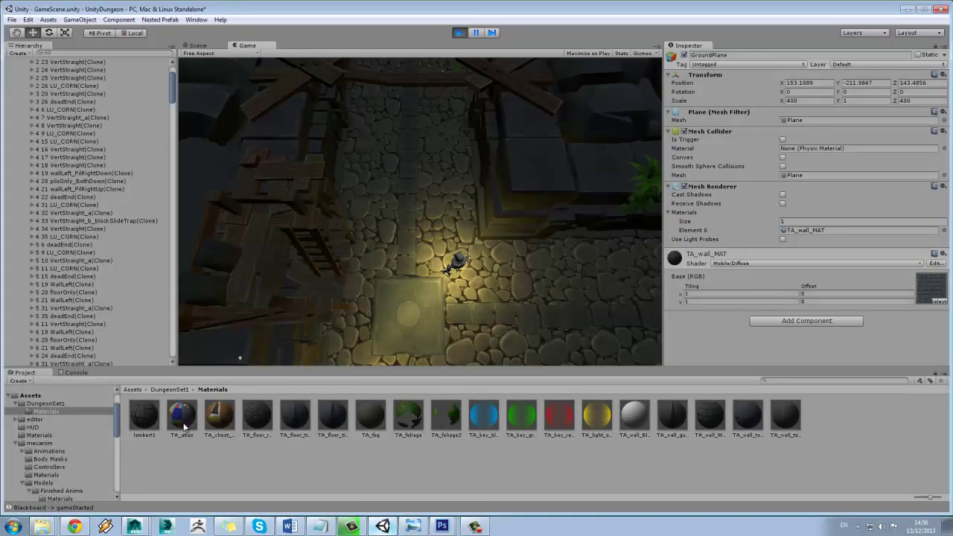
left_click(457, 192)
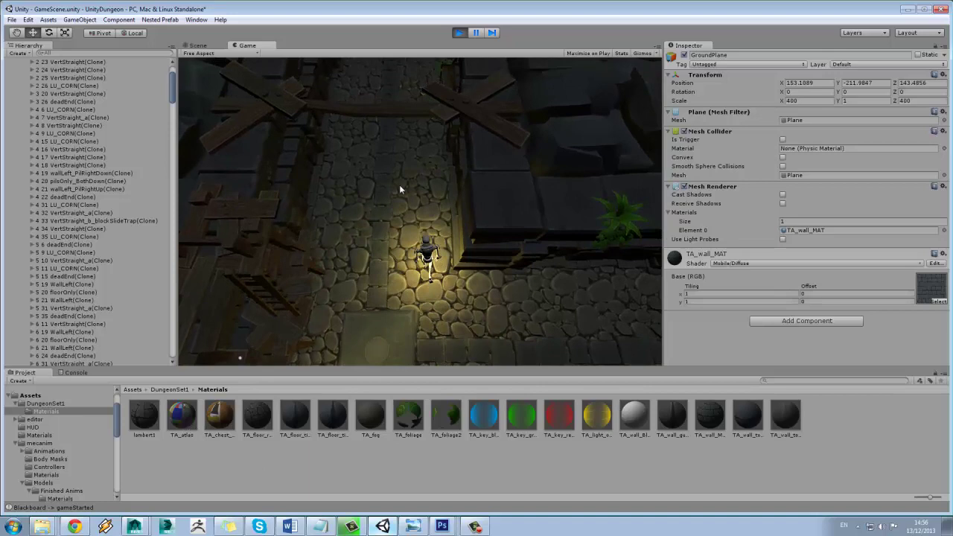
key("s")
key("w")
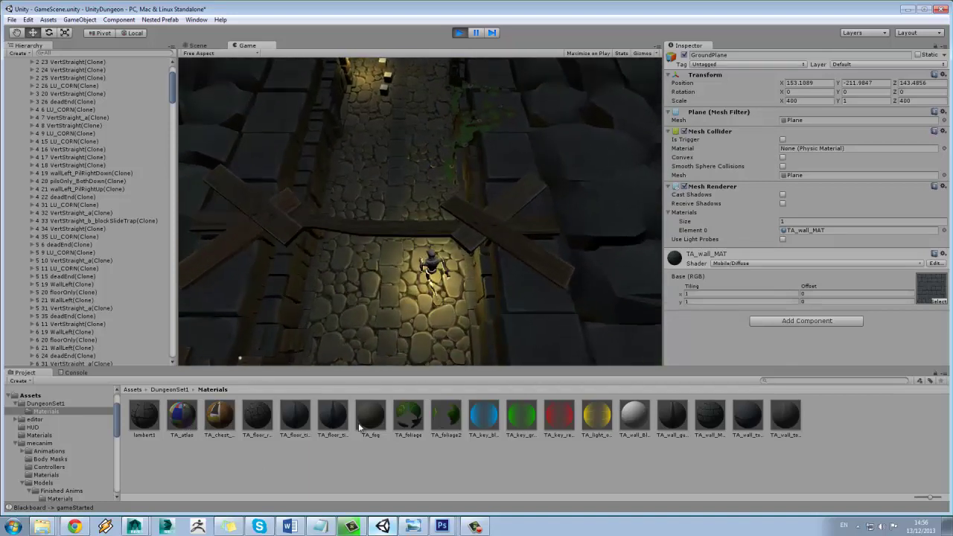
Step: Inspect the floor tile, TA_fog, TA_foliage and TA_foliage2 materials one after another
left_click(294, 422)
left_click(352, 427)
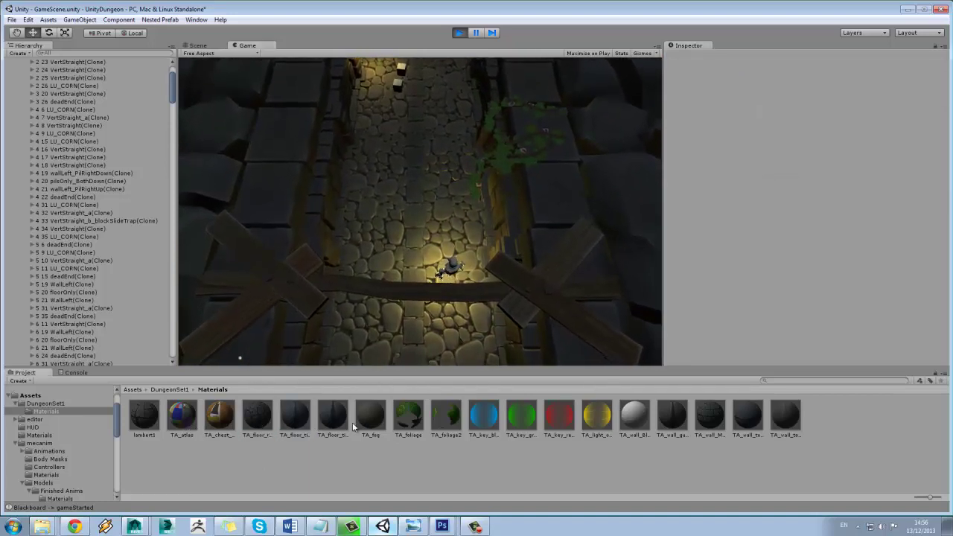
left_click(333, 417)
left_click(370, 418)
left_click(408, 417)
left_click(446, 417)
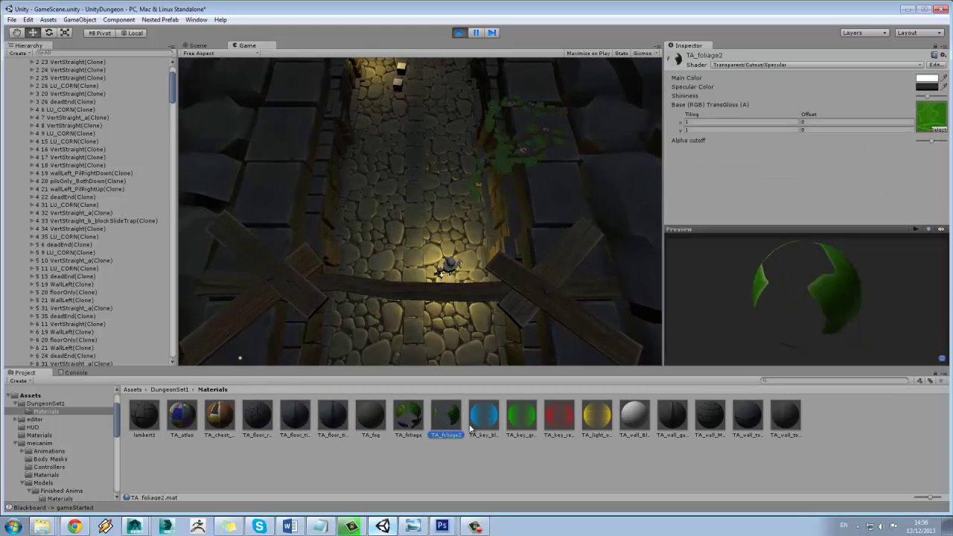
Step: Inspect the key, light and wall materials one by one, ending with TA_wall_topstone_MAT
left_click(484, 417)
left_click(521, 417)
left_click(596, 418)
left_click(634, 415)
left_click(673, 417)
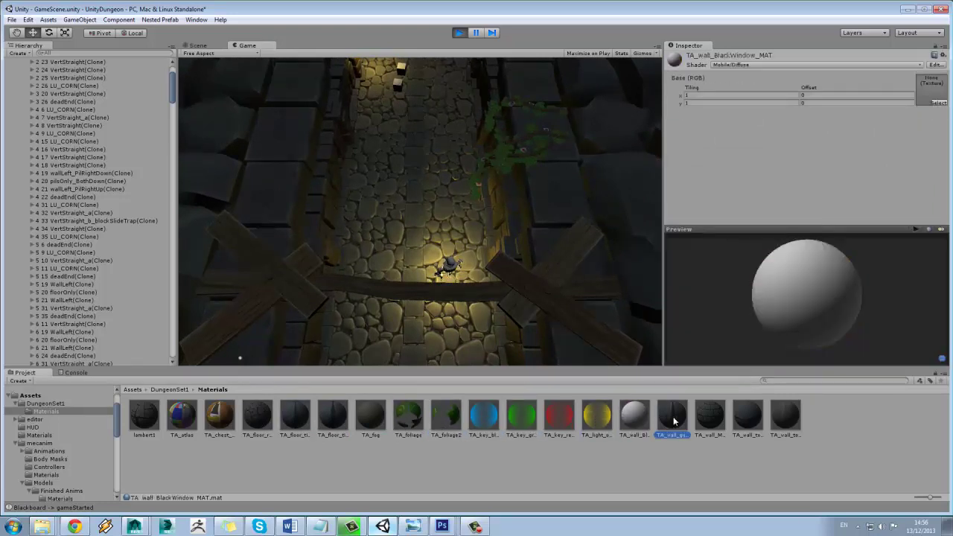
left_click(710, 417)
left_click(747, 417)
left_click(785, 417)
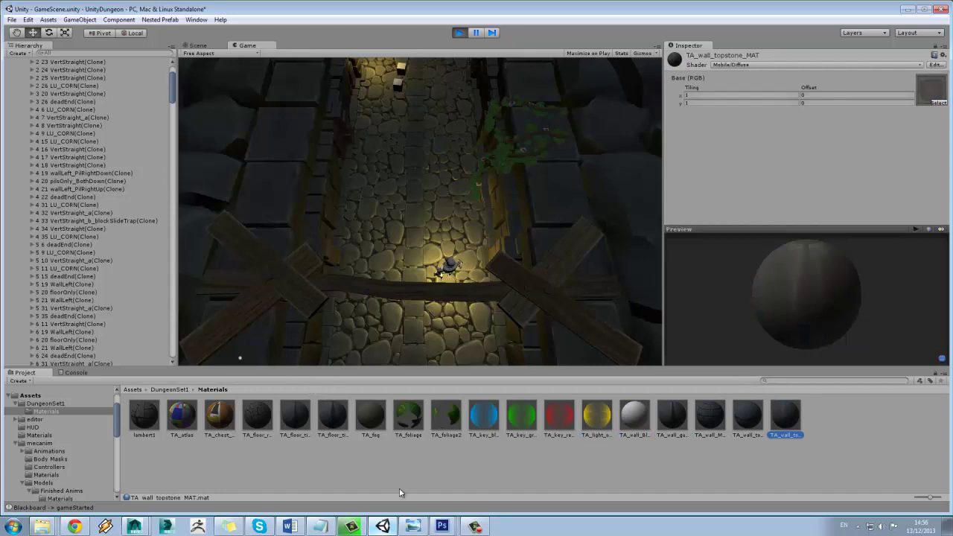
Step: Switch to Photoshop, bring TA_atlas.tga to the front, and reposition and enlarge its window
right_click(442, 526)
left_click(418, 253)
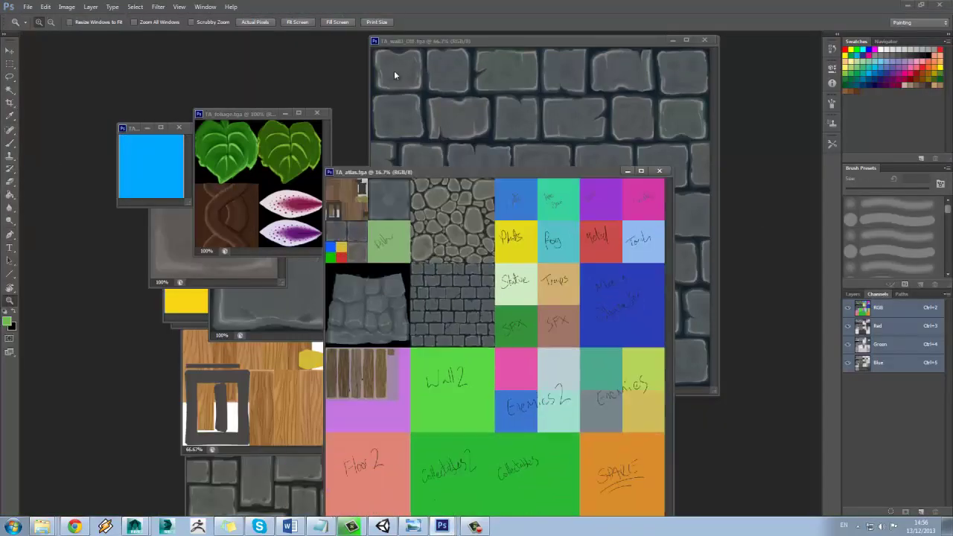
left_click_drag(471, 167, 301, 58)
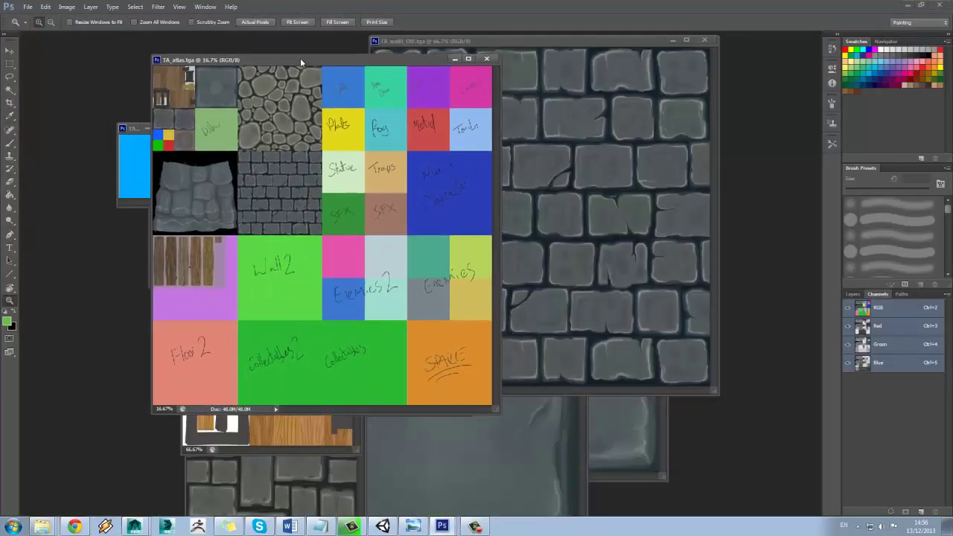
left_click_drag(497, 412, 607, 464)
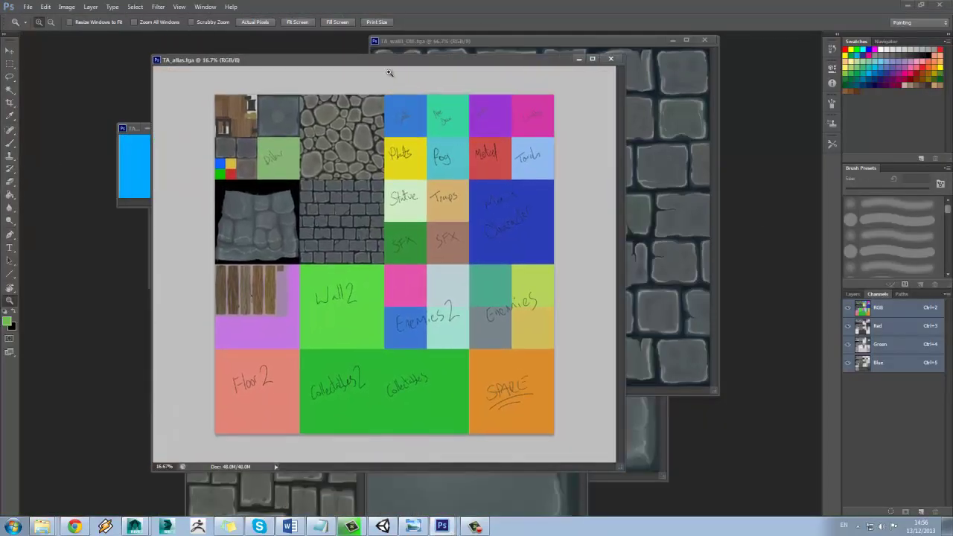
Step: View the whole TA_atlas.tga texture maximized at 25% zoom and restore its window
double_click(394, 62)
left_click(500, 246)
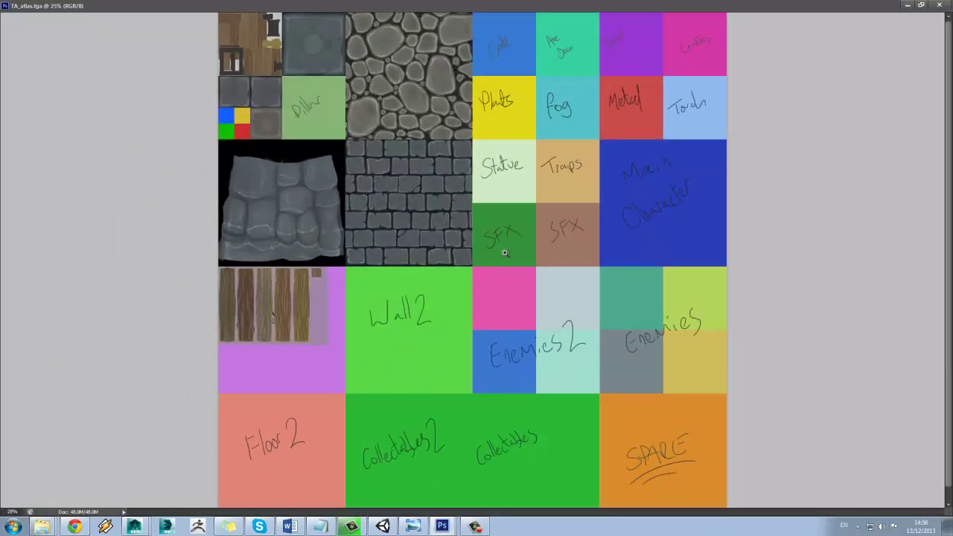
scroll(505, 254, "down", 2)
scroll(504, 254, "up", 2)
left_click(922, 4)
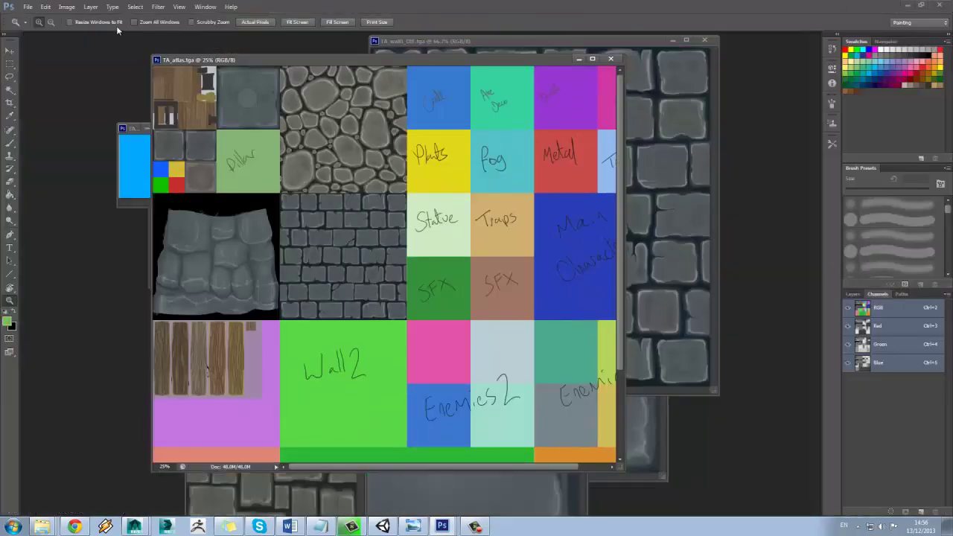
Step: Check the pixel dimensions of TA_atlas.tga in the Image Size settings without changing them
left_click(66, 7)
left_click(86, 77)
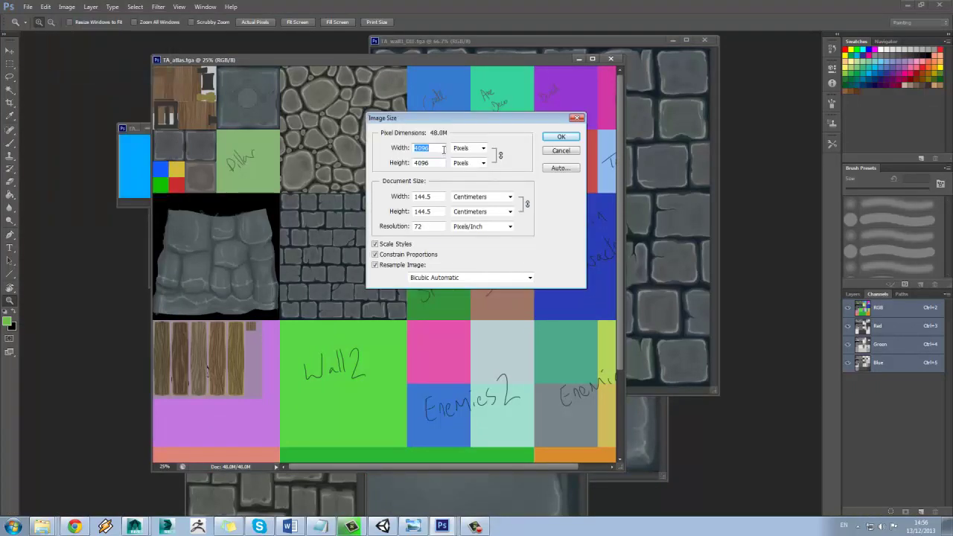
left_click(556, 152)
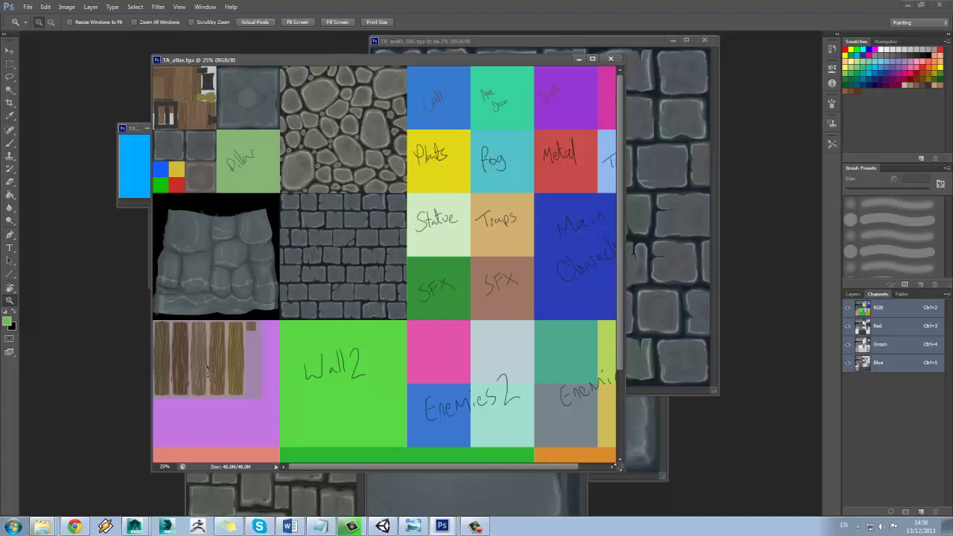
Step: Enlarge the TA_atlas.tga window to fit the full atlas width and look over its sections
left_click_drag(622, 469, 746, 532)
scroll(525, 244, "down", 1)
scroll(525, 244, "up", 1)
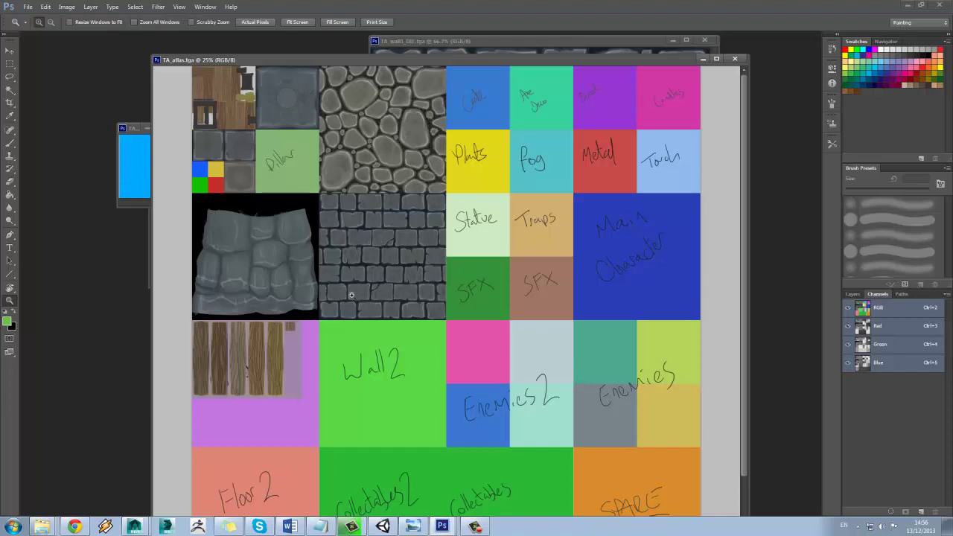
scroll(581, 280, "down", 1)
scroll(581, 279, "up", 1)
Step: Show the rulers and place a vertical guide at the atlas centre and a horizontal guide across the middle of the brick texture
key("ctrl+r")
left_click_drag(154, 217, 450, 223)
left_click_drag(458, 70, 498, 265)
Step: Display the grid over the texture atlas
left_click(165, 7)
mouse_move(179, 6)
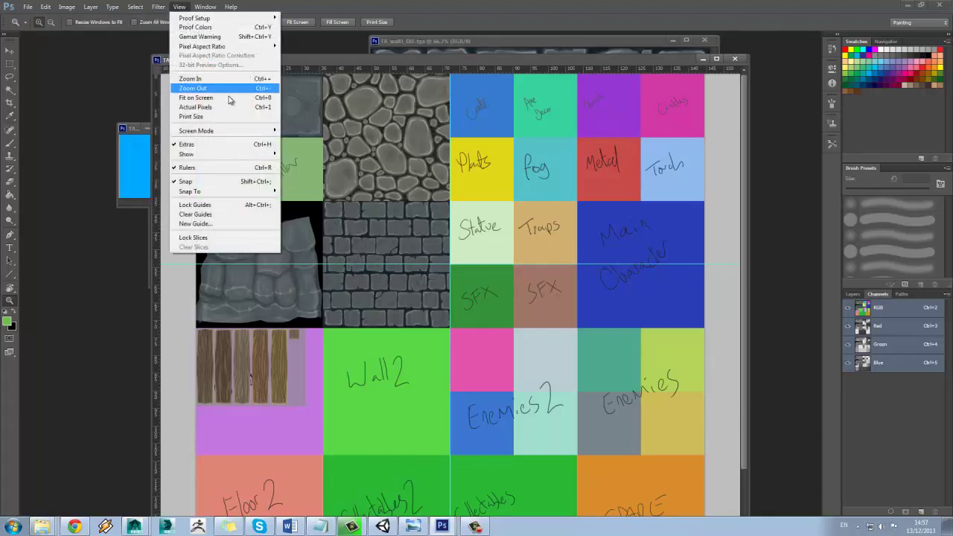
mouse_move(245, 155)
left_click(301, 181)
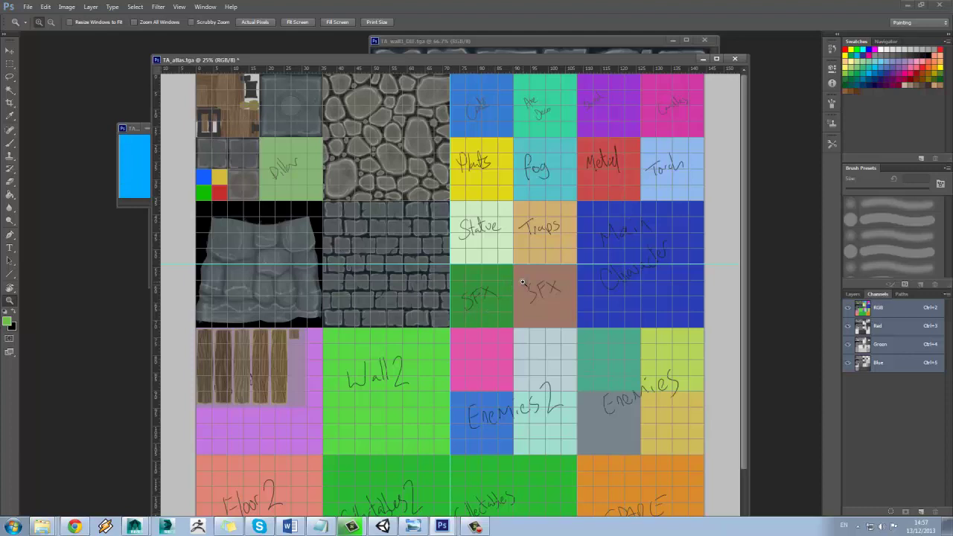
Step: Examine the atlas textures against the grid at several zoom levels and hide the grid and guides
left_click(455, 251, "alt")
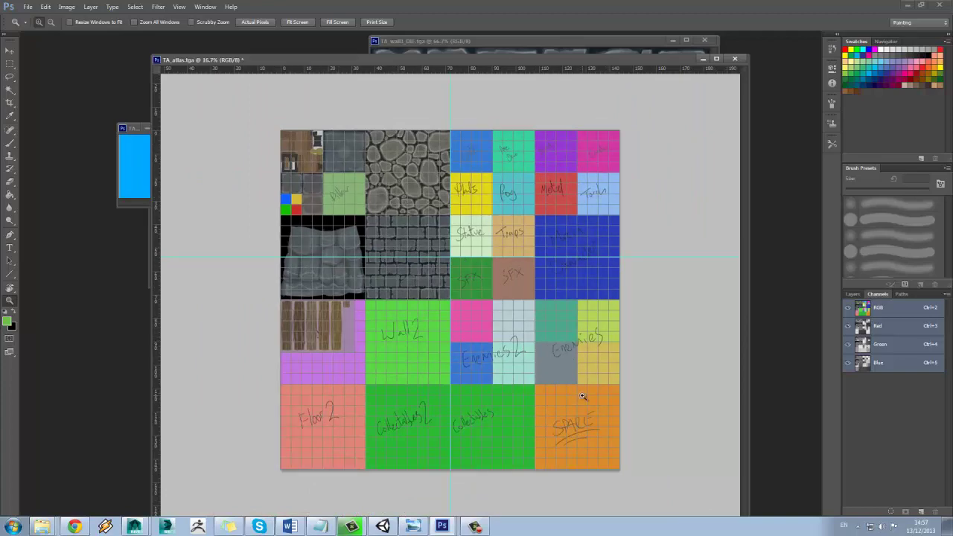
left_click(341, 240)
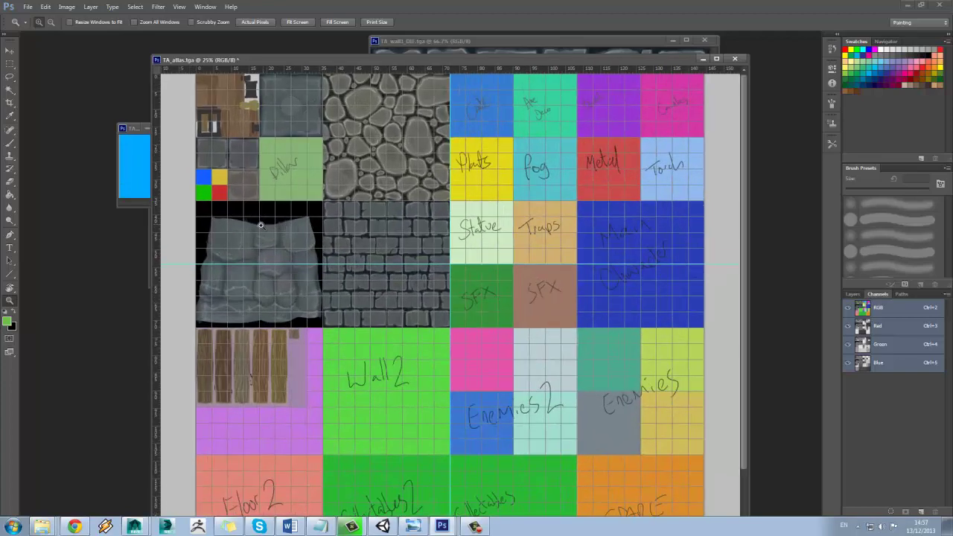
left_click(298, 229)
scroll(381, 284, "up", 2)
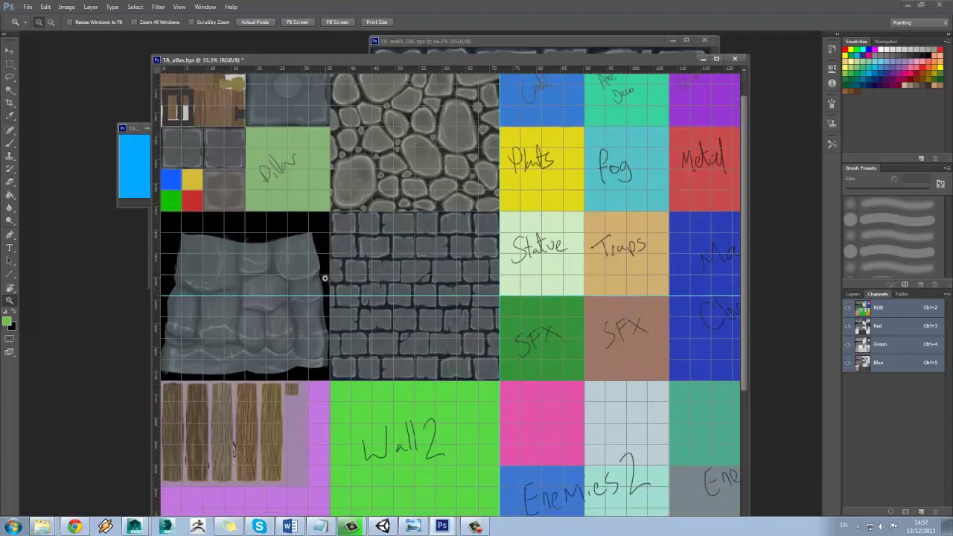
scroll(327, 274, "down", 1)
scroll(247, 268, "up", 1)
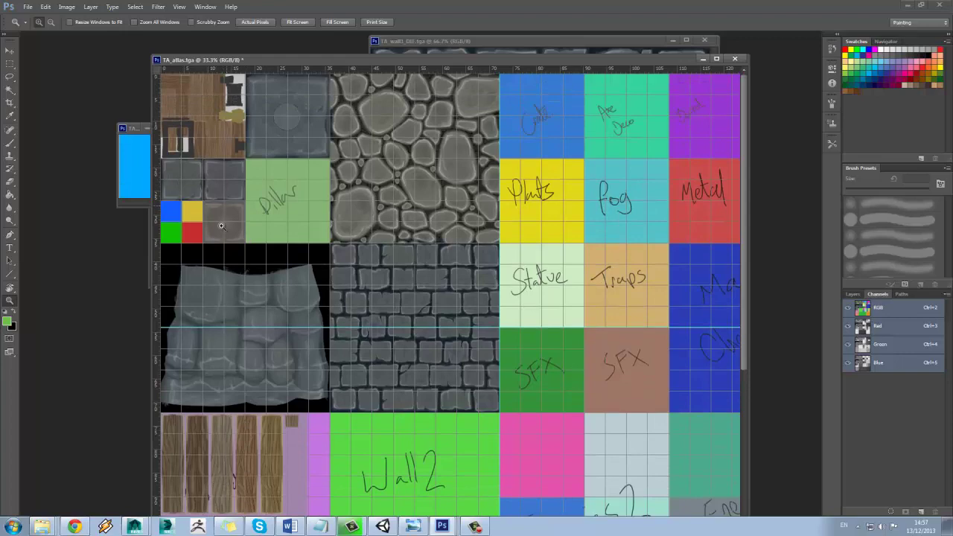
scroll(392, 251, "down", 1)
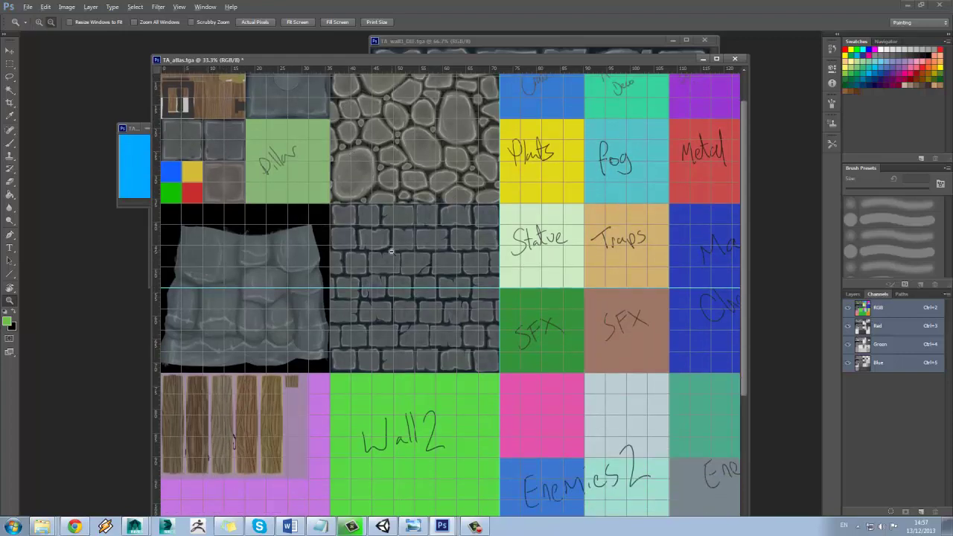
scroll(392, 252, "down", 1, "alt")
key("ctrl+h")
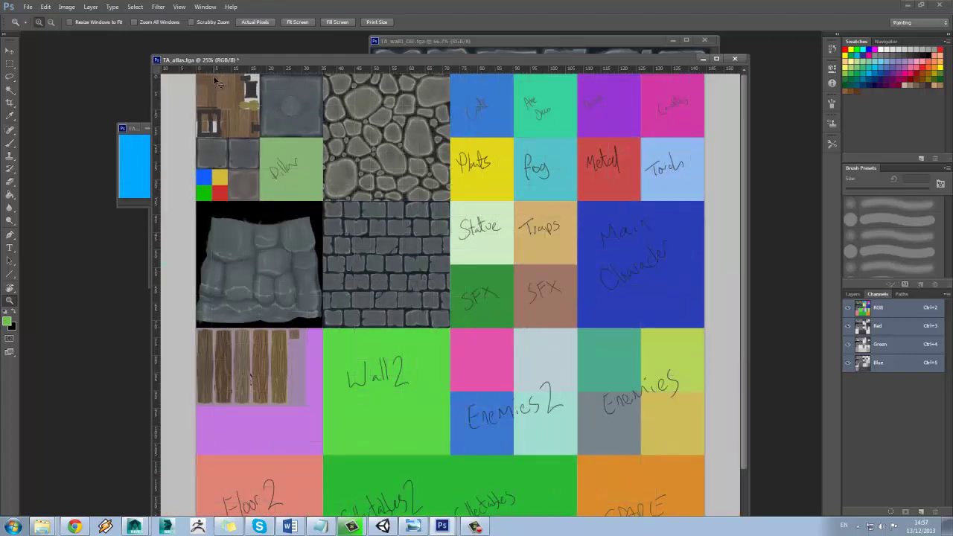
Step: Examine the atlas layout from the finished stone and wood textures down to the labelled placeholder blocks
scroll(622, 268, "down", 2)
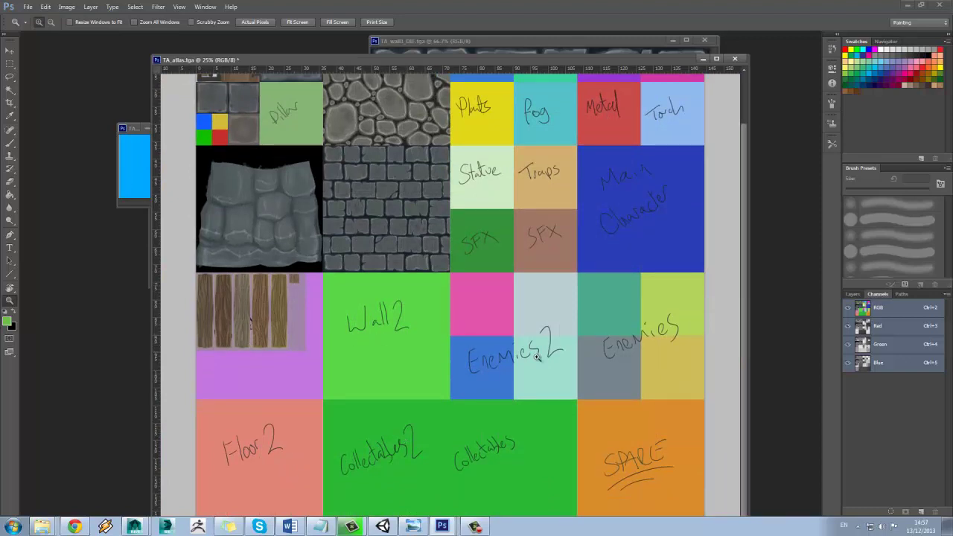
scroll(612, 329, "up", 2)
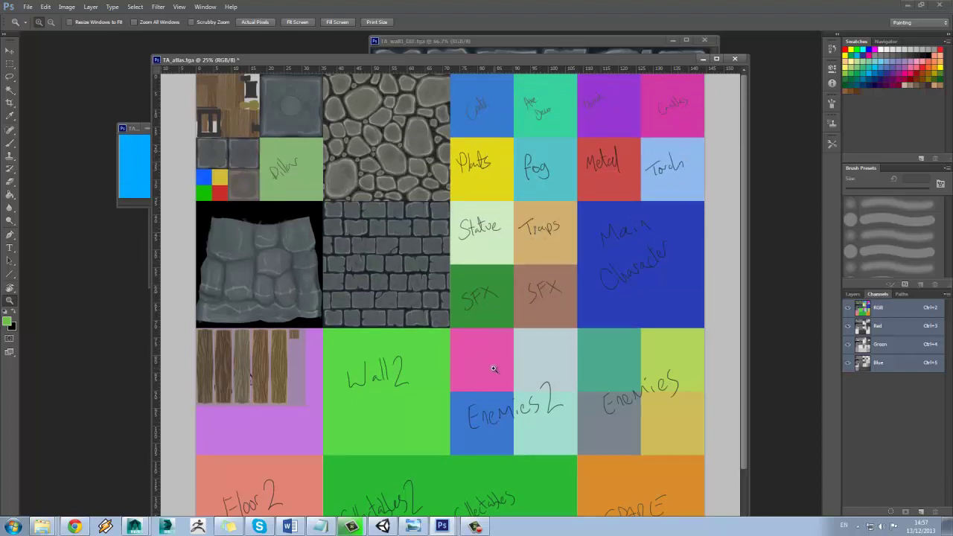
scroll(525, 320, "down", 2)
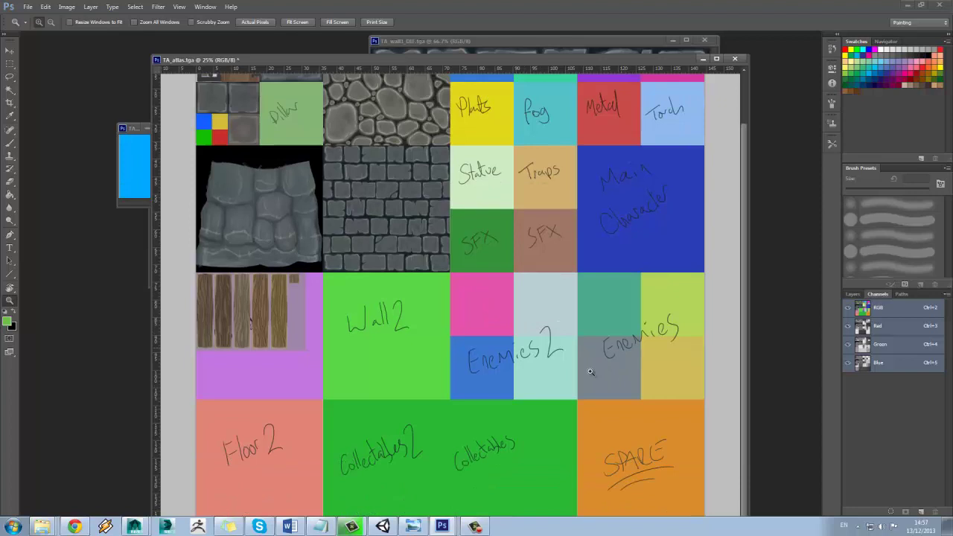
scroll(348, 380, "up", 2)
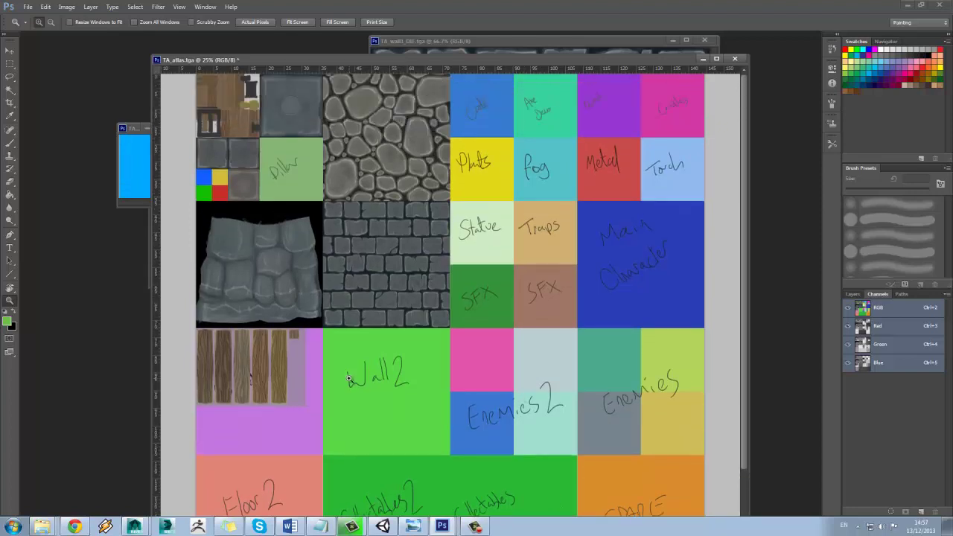
scroll(348, 377, "down", 1)
scroll(348, 374, "up", 1)
scroll(559, 238, "down", 2)
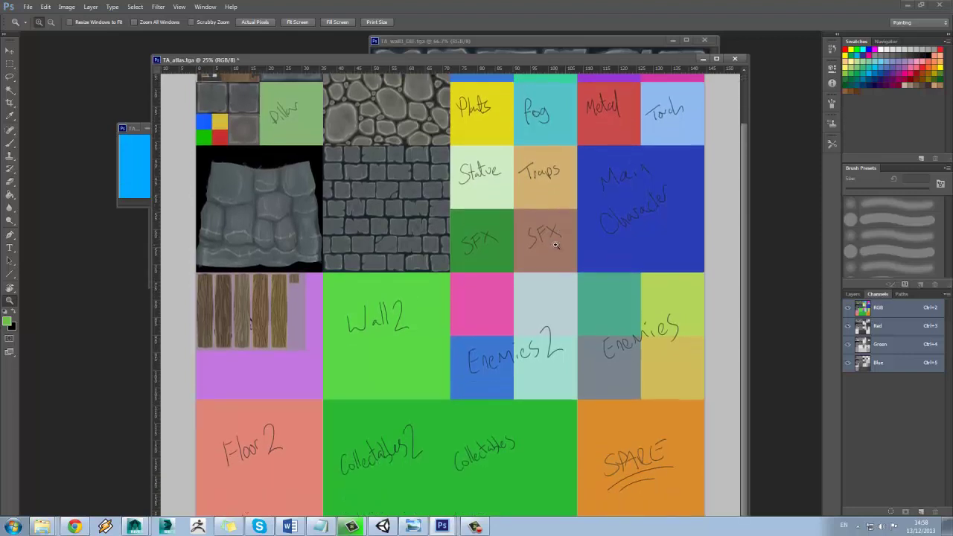
scroll(556, 244, "up", 2)
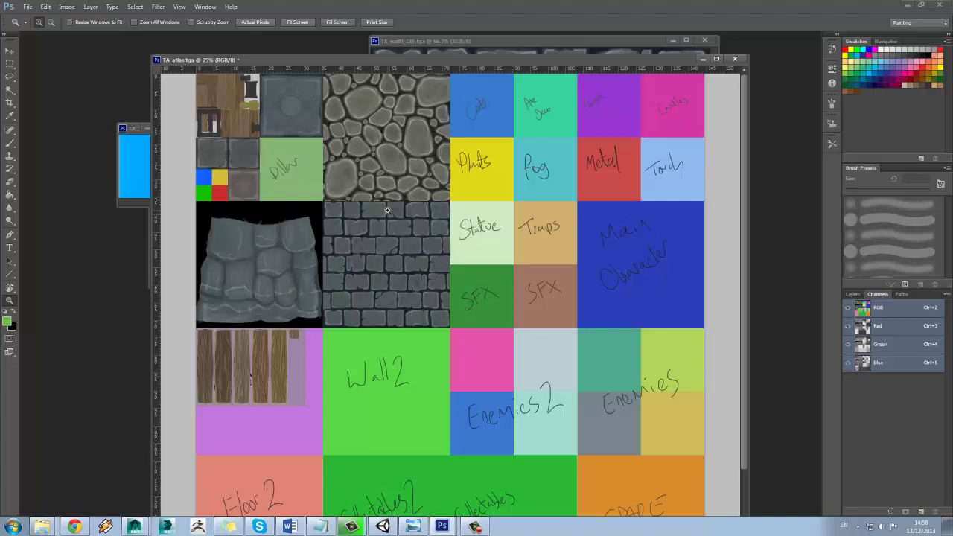
Step: View the atlas's lower placeholder blocks, then switch to Unity and inspect the TA_atlas material with its preview
scroll(510, 220, "down", 2)
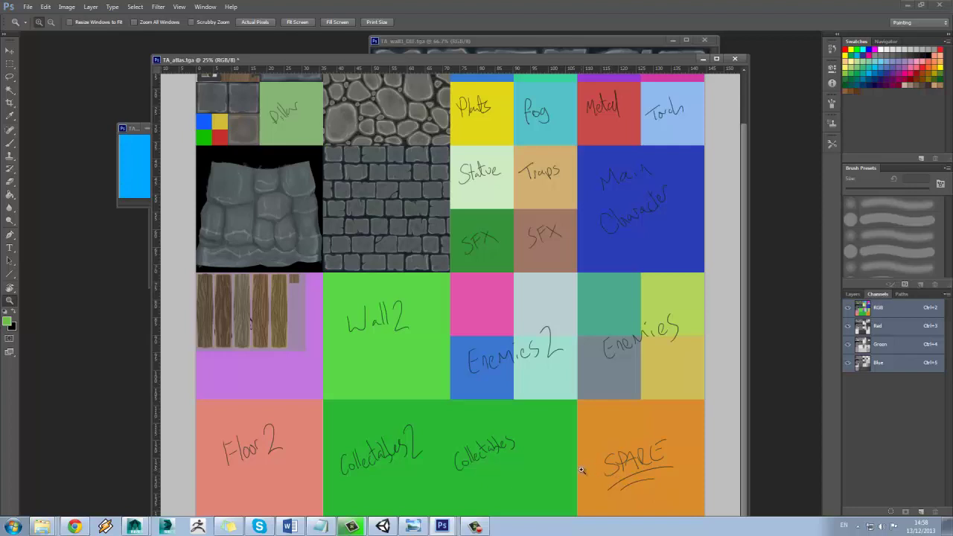
left_click(383, 527)
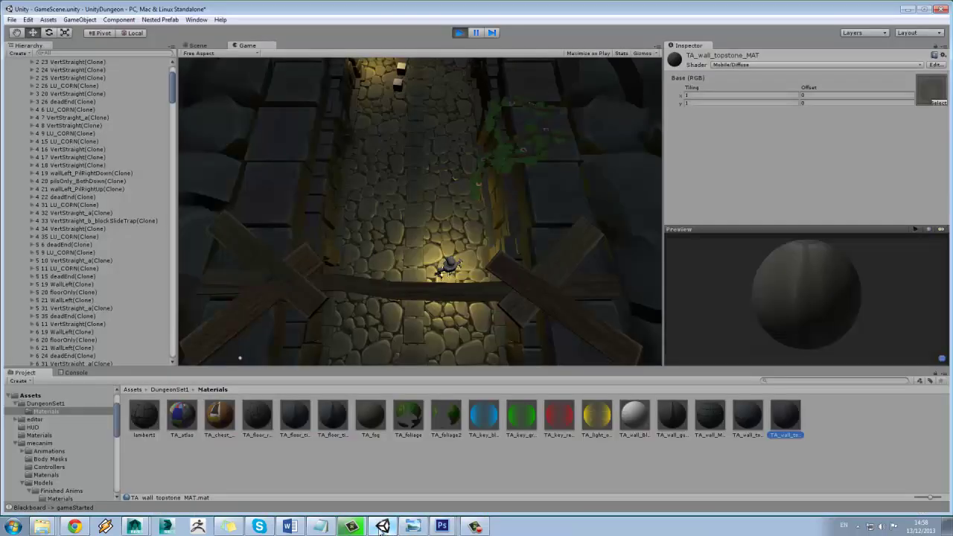
left_click(186, 423)
mouse_move(820, 316)
left_mouse_down()
mouse_move(857, 322)
mouse_move(870, 241)
mouse_move(785, 182)
mouse_move(819, 246)
mouse_move(829, 301)
mouse_move(824, 275)
mouse_move(812, 313)
left_mouse_up()
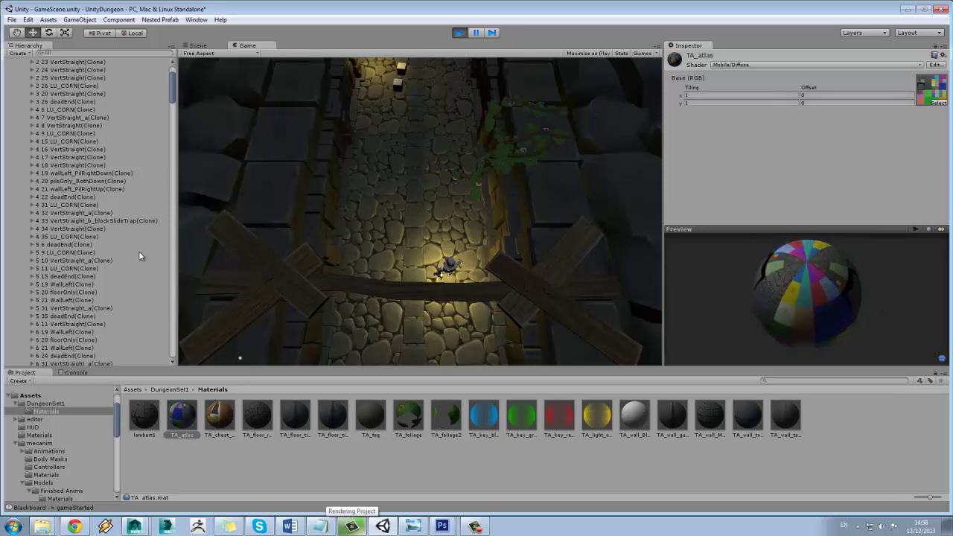
Step: Expand the 5 6 deadEnd(Clone) tile and inspect the material assigned to its TA_wall_walls_2 mesh
left_click(75, 245)
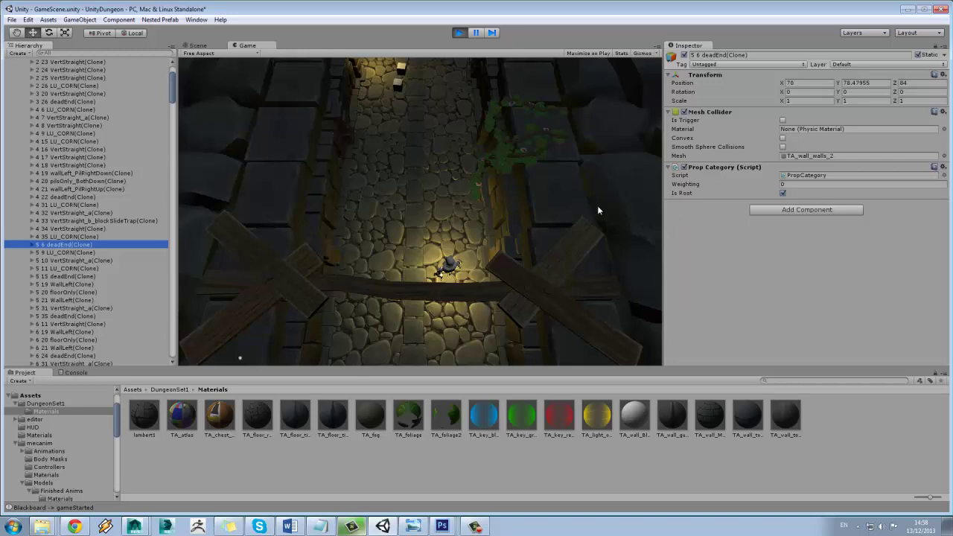
left_click(32, 244)
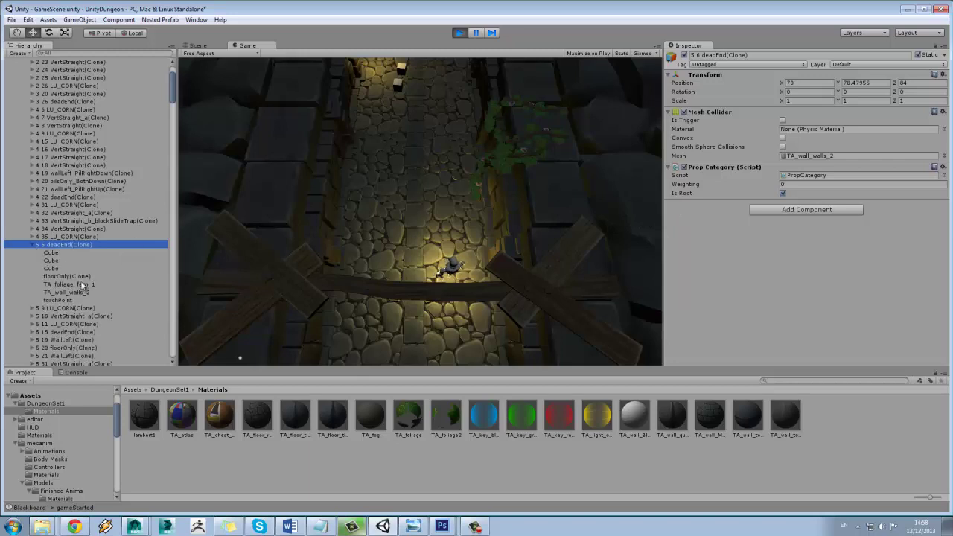
left_click(81, 292)
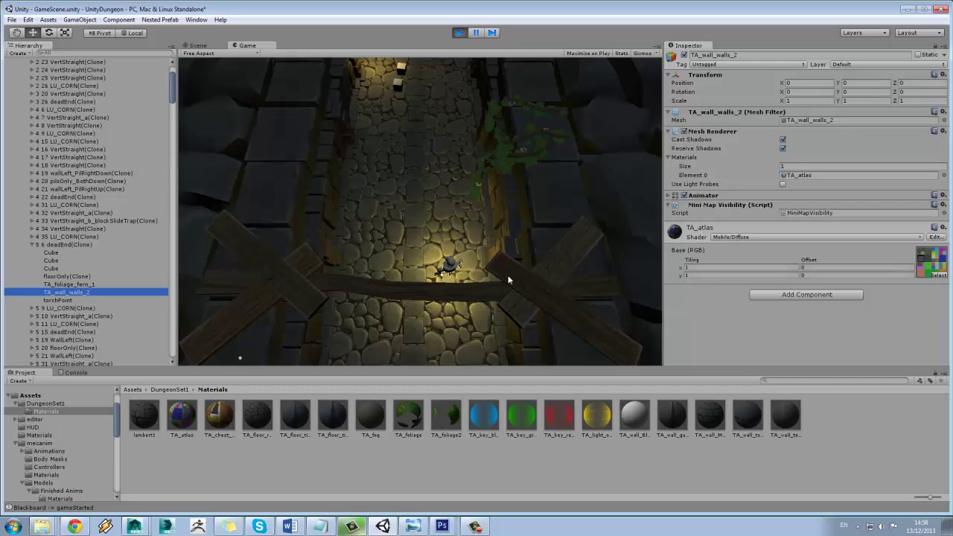
Step: Expand the 5 9 LU_CORN(Clone) tile and its prop categories, and inspect the material on its TA_wall_corner_PIL_1 mesh
left_click(73, 307)
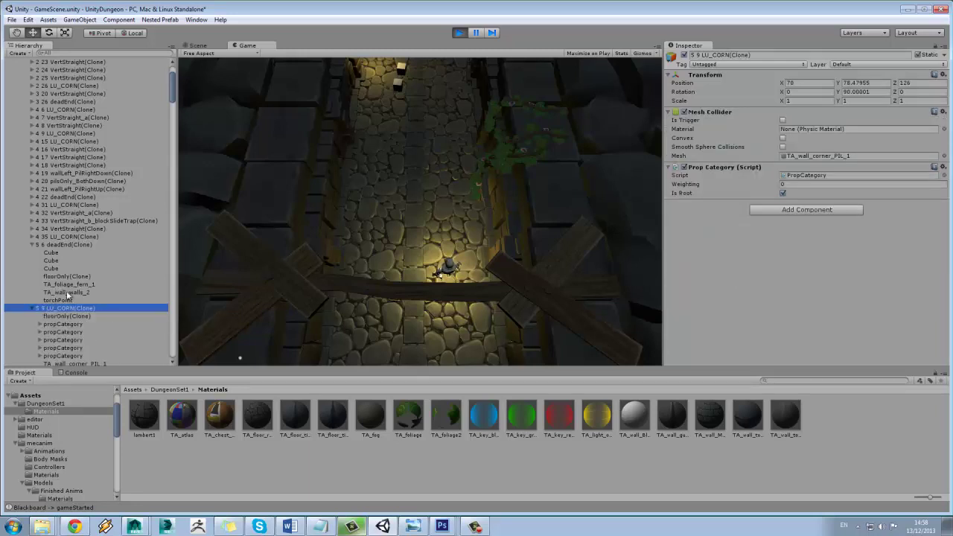
left_click(32, 308)
left_click(40, 296)
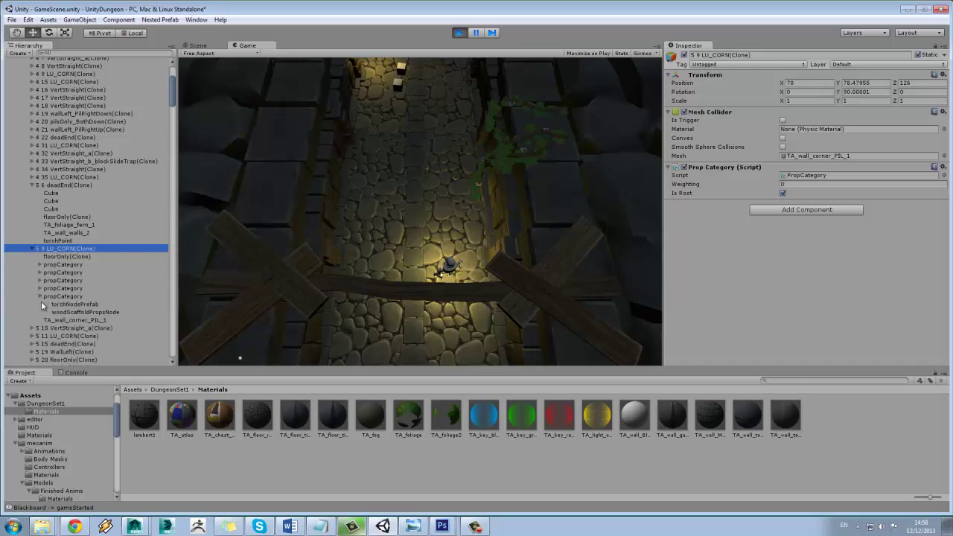
left_click(85, 313)
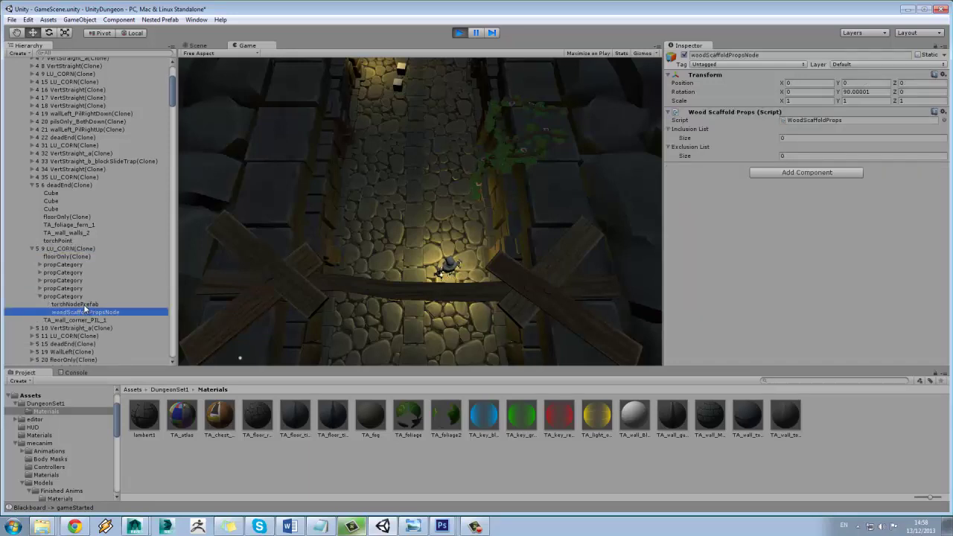
left_click(83, 305)
left_click(37, 292)
left_click(39, 288)
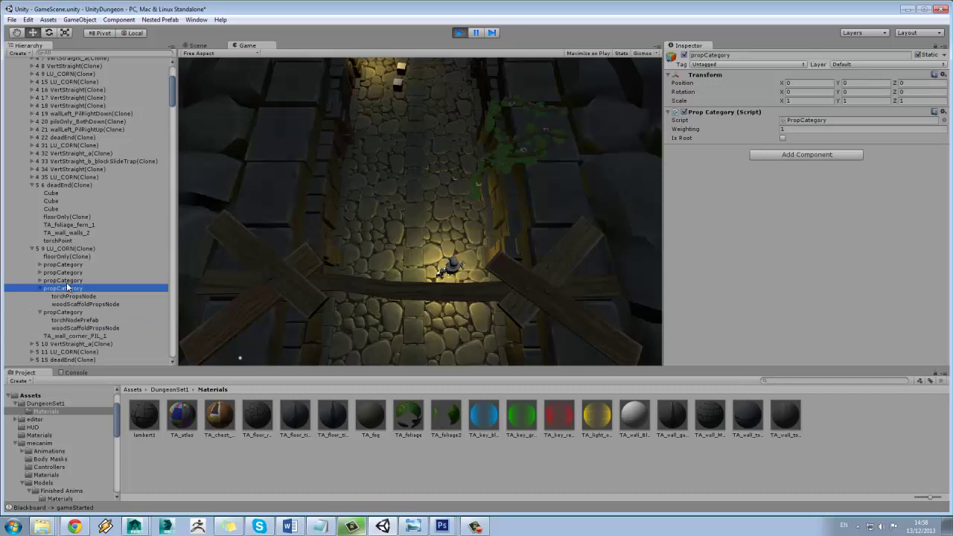
scroll(101, 324, "down", 2)
left_click(89, 306)
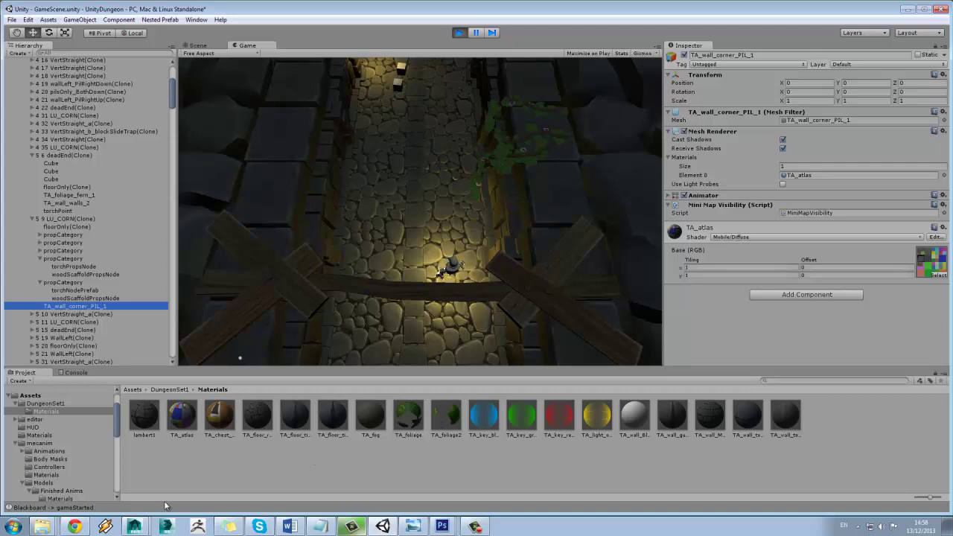
Step: Switch to Maya and open the scene TA_tiles_atlas_14x14_5.mb, discarding the changes to the current scene
left_click(165, 526)
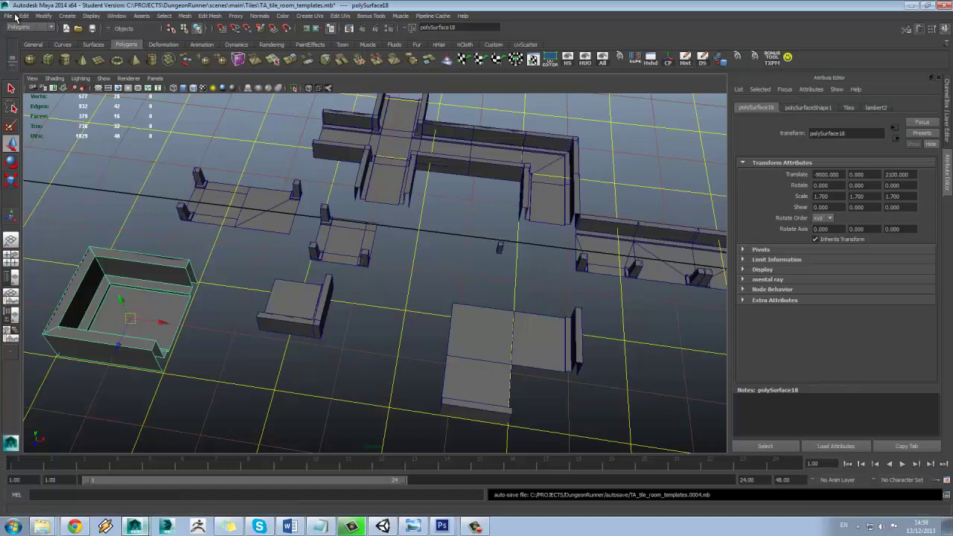
left_click(15, 17)
left_click(30, 41)
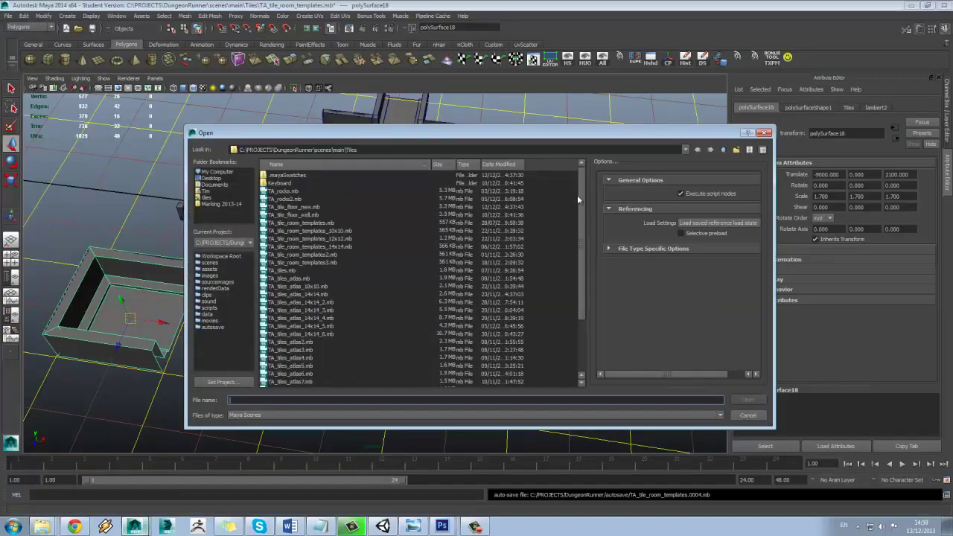
left_click_drag(579, 199, 581, 206)
scroll(417, 261, "down", 2)
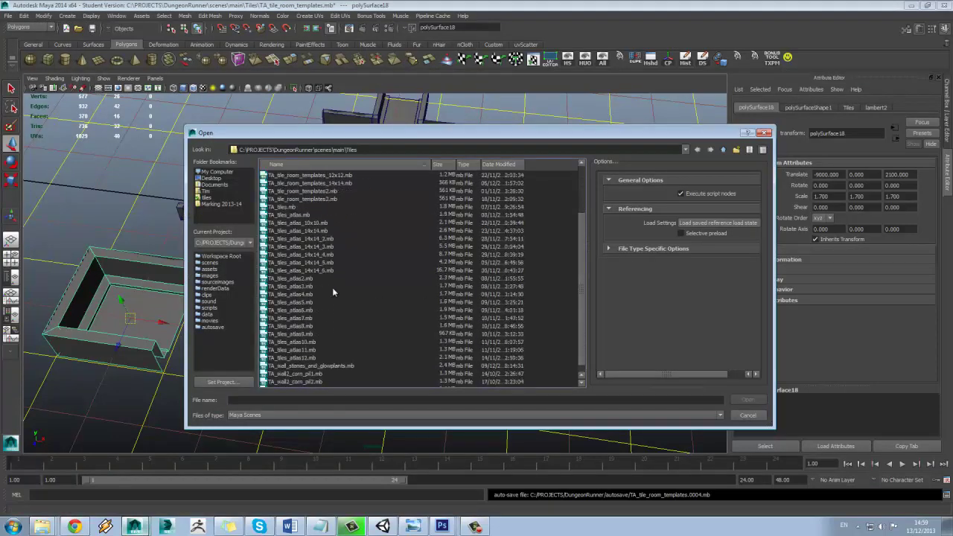
left_click(298, 262)
left_click(748, 401)
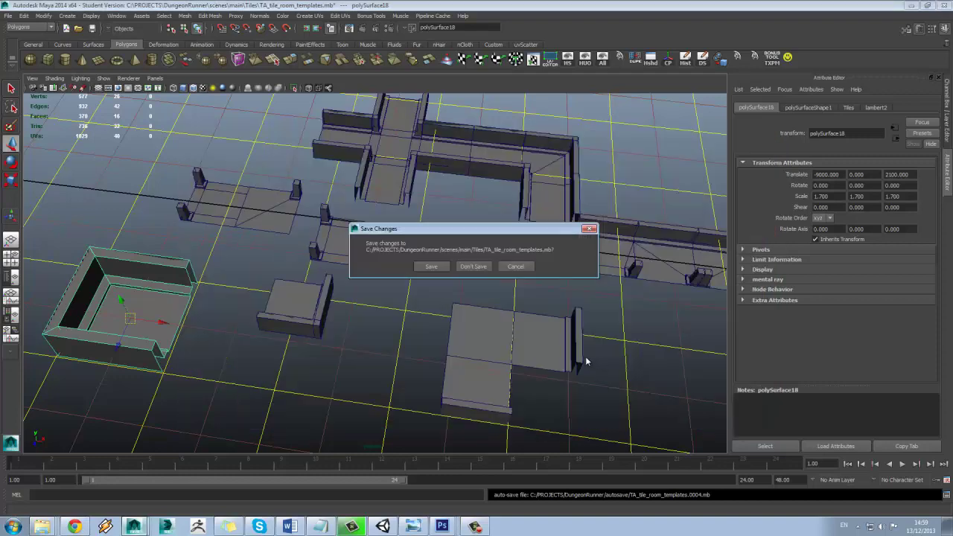
left_click(474, 267)
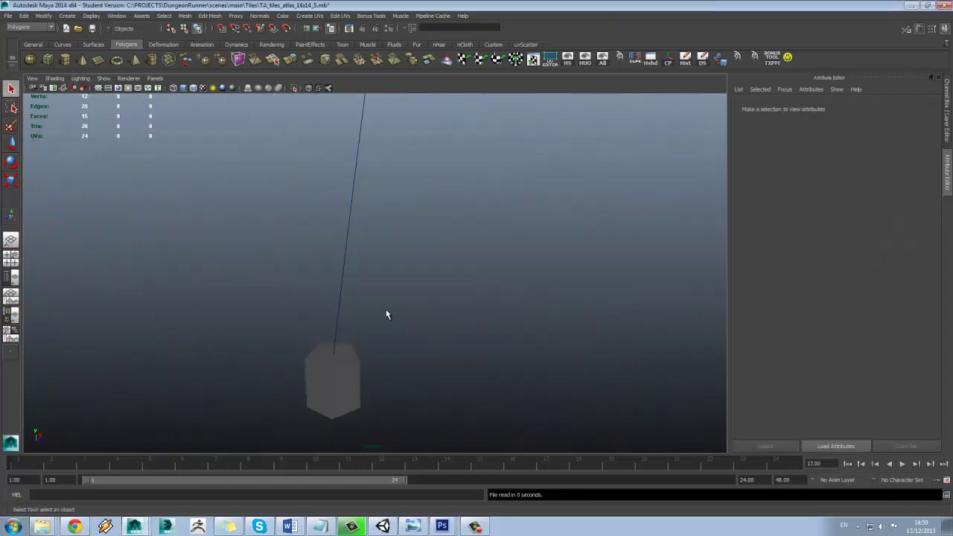
Step: Unhide all objects in the scene and show the UV layout of the TA_wall_walls_2 mesh in the Nightshade UV Editor
left_click(605, 63)
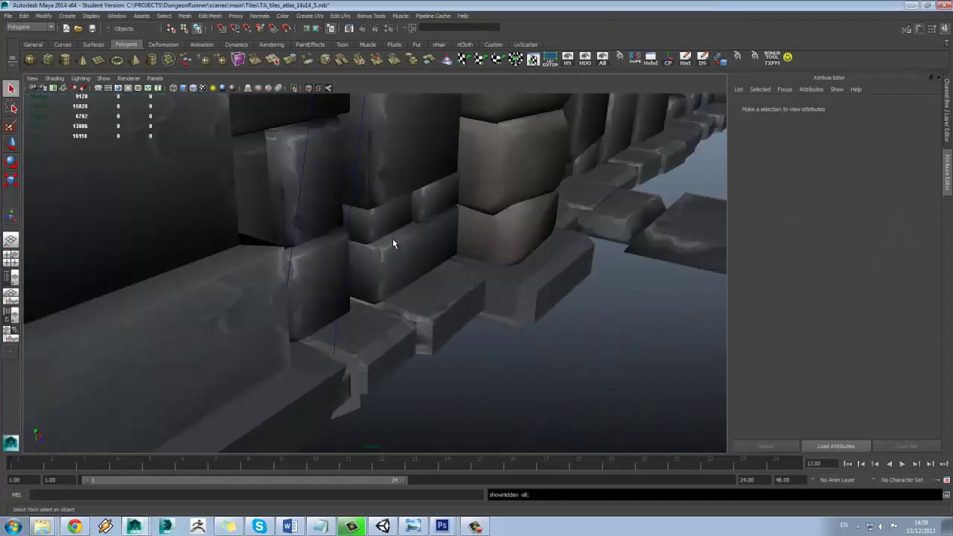
left_click_drag(392, 240, 425, 254, "alt")
left_click(432, 244)
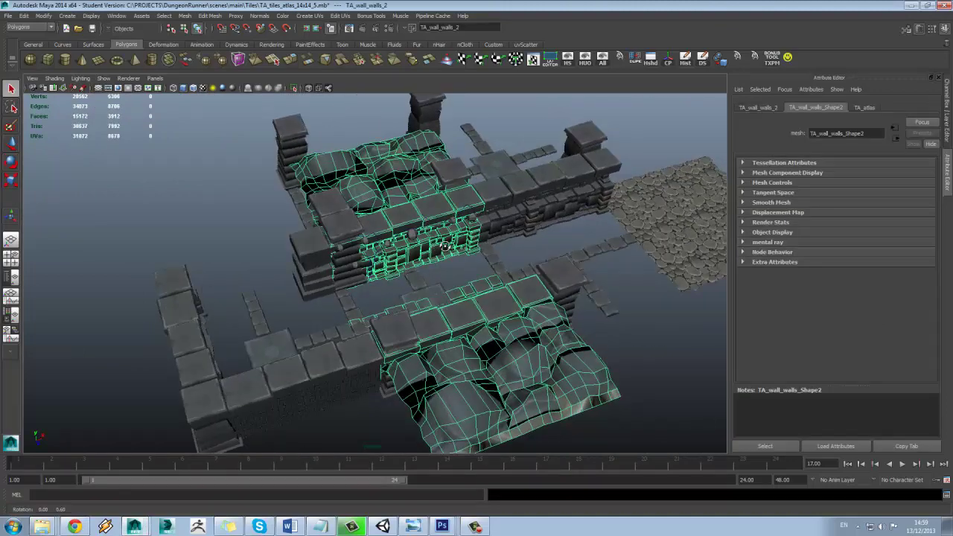
left_click(547, 64)
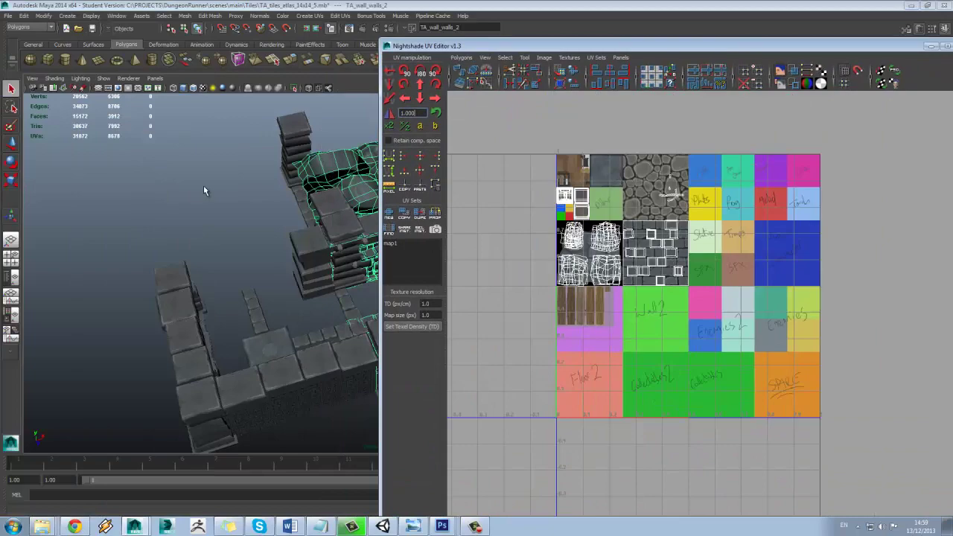
Step: Compare the wall tile's geometry with its UV shells laid over the brick, rock and floor textures of the atlas
scroll(317, 180, "up", 5)
scroll(711, 253, "up", 6)
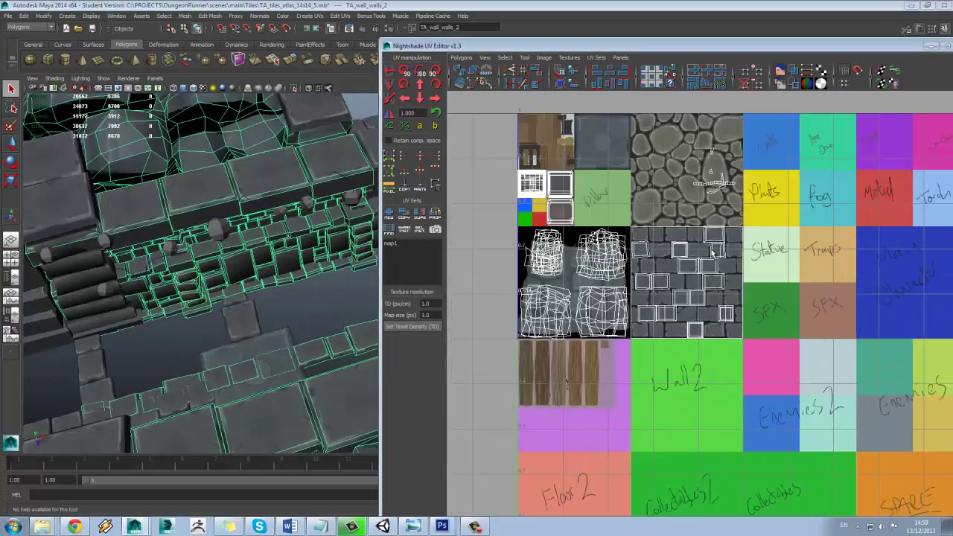
scroll(613, 264, "down", 5)
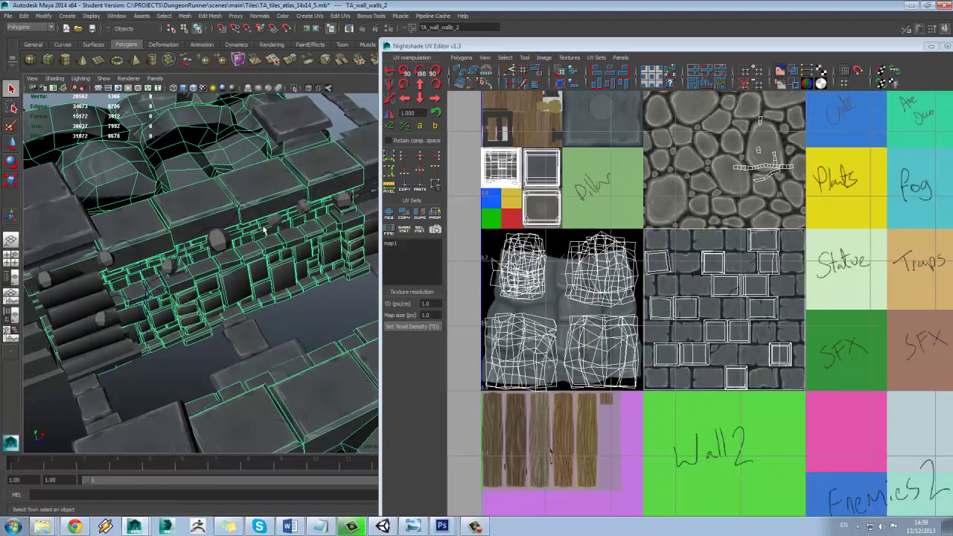
scroll(257, 226, "down", 6)
left_click_drag(291, 223, 236, 194, "alt")
scroll(236, 195, "down", 1)
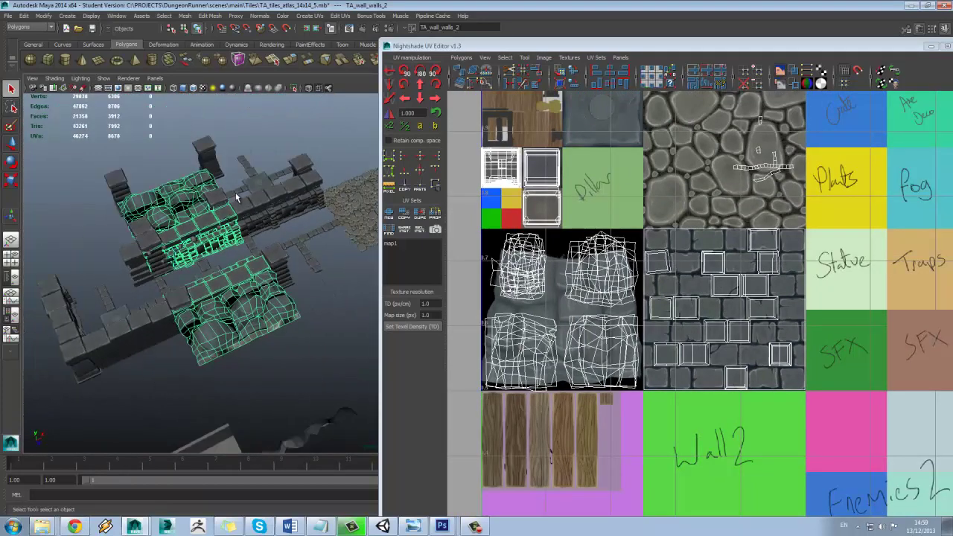
Step: Create a polygon plane, scale it up to tile size and place it in empty space beside the dungeon tiles
scroll(236, 195, "down", 5)
left_click(97, 61)
middle_click_drag(233, 204, 230, 216, "alt")
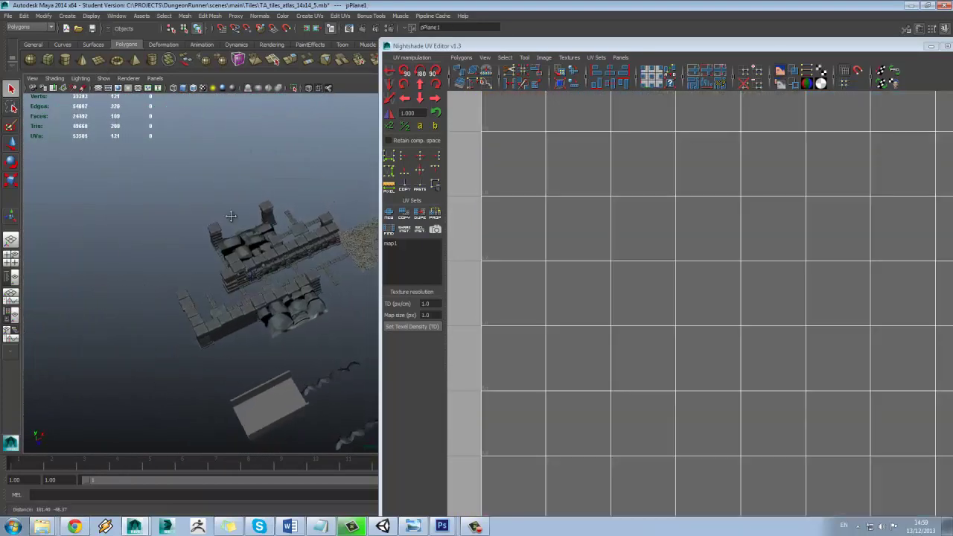
scroll(230, 216, "down", 3)
scroll(269, 269, "up", 1)
key("r")
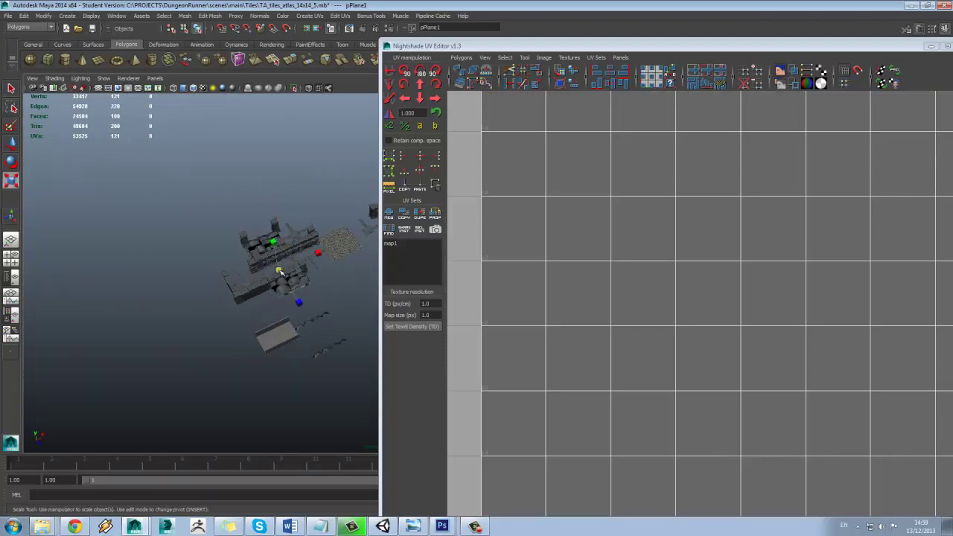
left_click_drag(280, 271, 123, 339)
key("w")
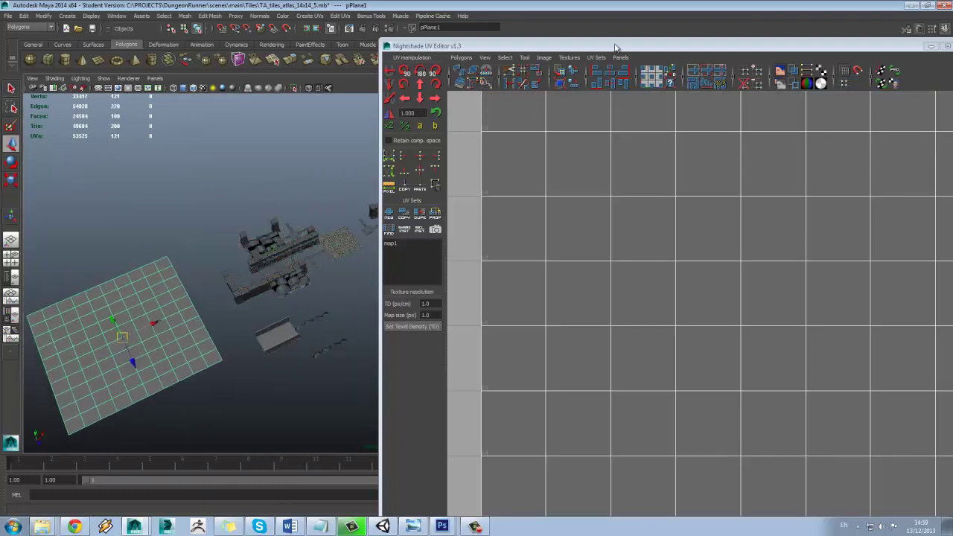
Step: Set the plane's width and height subdivisions to 1, keeping the UV editor clear of its attributes
left_click_drag(605, 49, 357, 329)
left_click(835, 108)
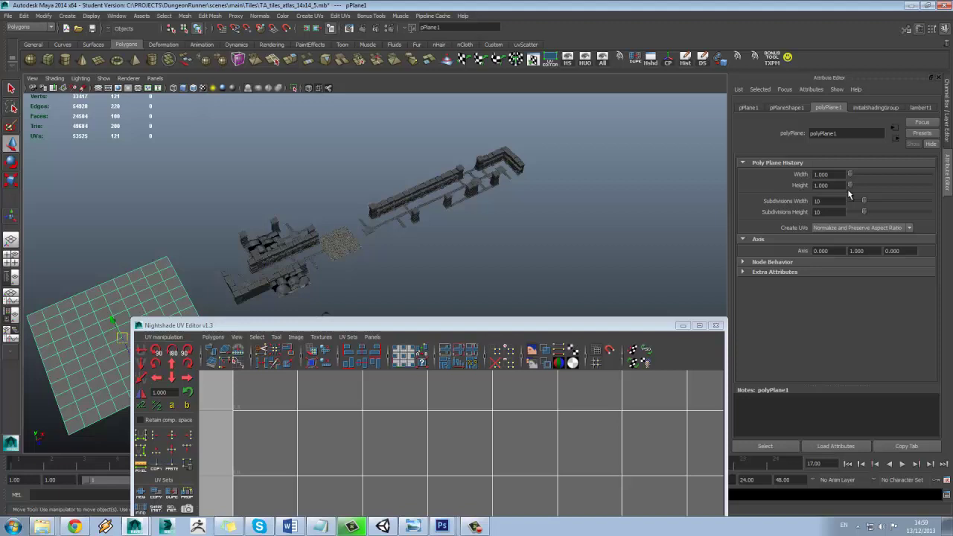
left_click_drag(865, 201, 842, 214)
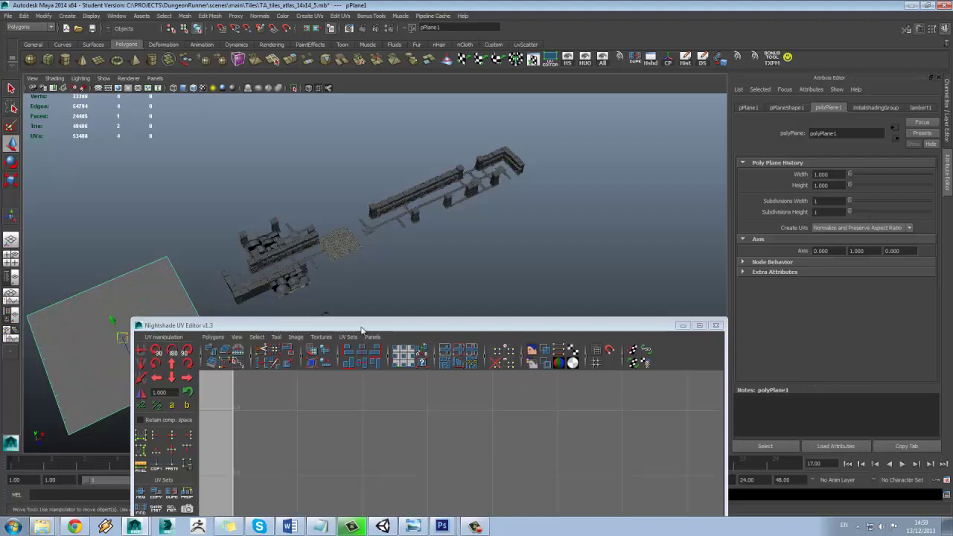
left_click_drag(351, 327, 520, 354)
Step: Assign the texture atlas material to the plane and arrange the UV editor beside it with the whole atlas in view
right_click_drag(129, 316, 210, 470)
middle_click_drag(244, 328, 385, 292, "alt")
left_click_drag(440, 353, 596, 100)
scroll(765, 287, "down", 5)
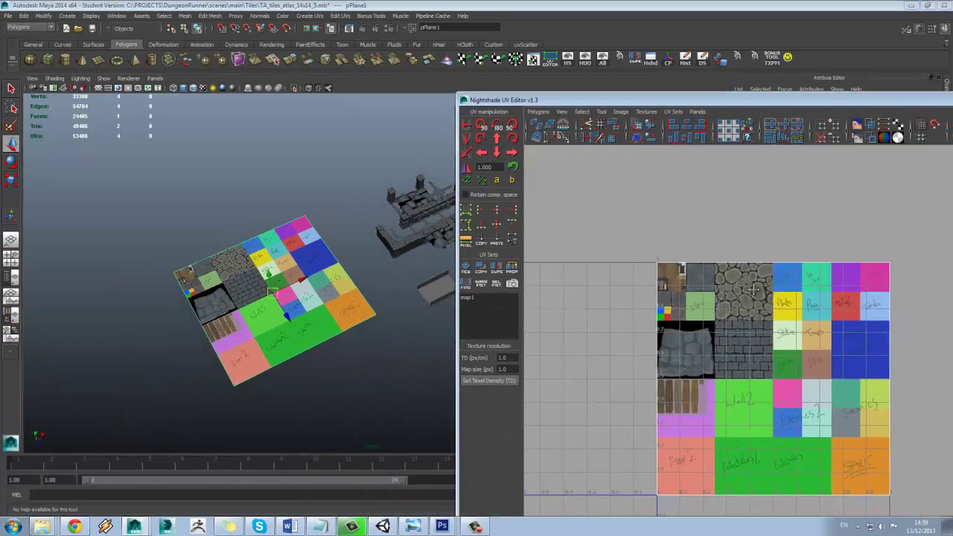
Step: Move the plane's left UVs to the left edge of the brick texture and its upper UVs down to the brick's upper edge
right_click_drag(765, 286, 791, 291)
left_click_drag(623, 238, 713, 523)
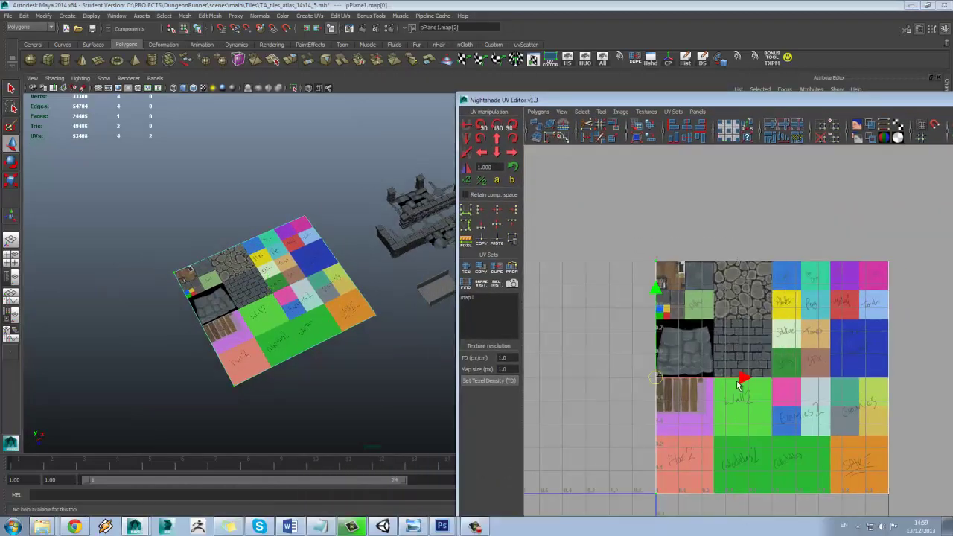
left_click_drag(742, 381, 801, 382)
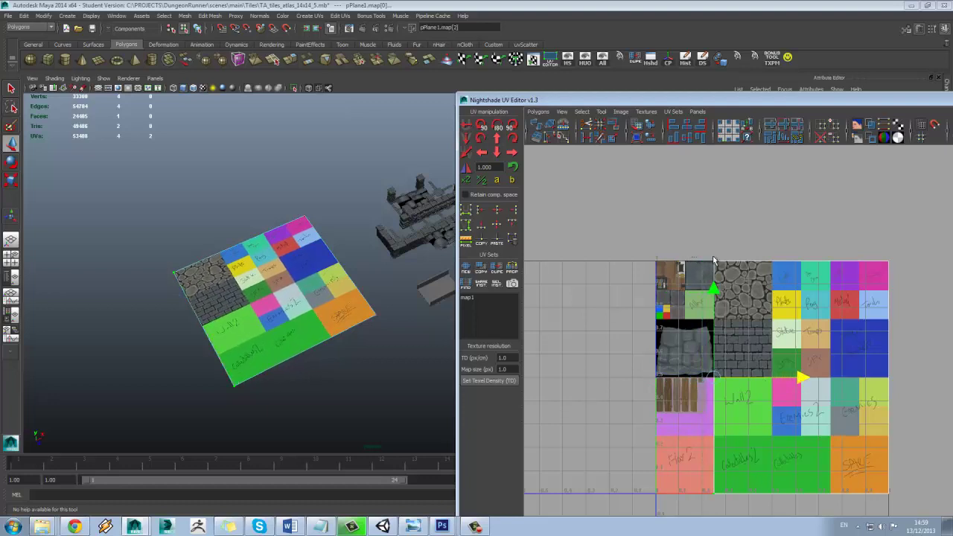
left_click_drag(920, 289, 923, 288)
left_click_drag(801, 178, 815, 236)
Step: Move the plane's right UVs to the brick texture's right edge and its lower UVs up to the brick's lower edge
left_click_drag(916, 310, 823, 513)
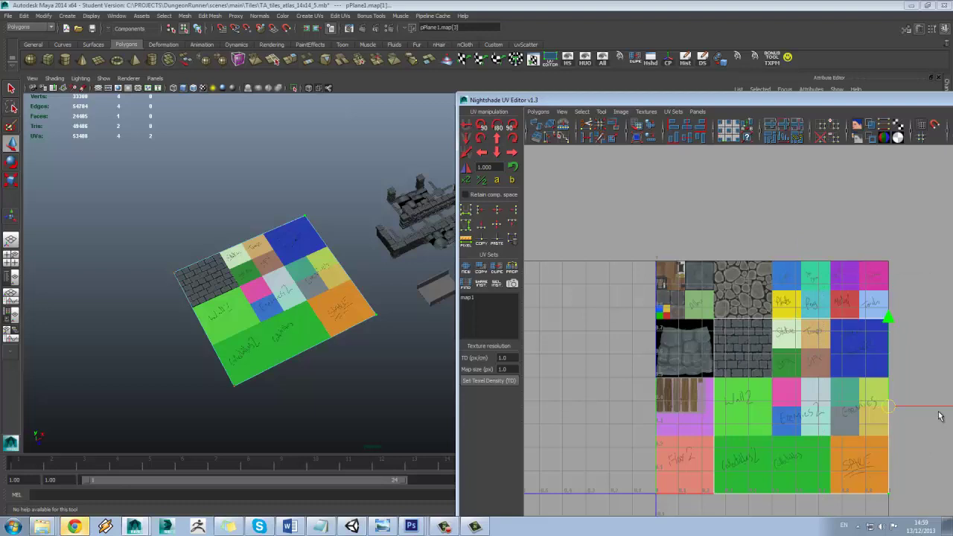
left_click_drag(940, 409, 824, 432)
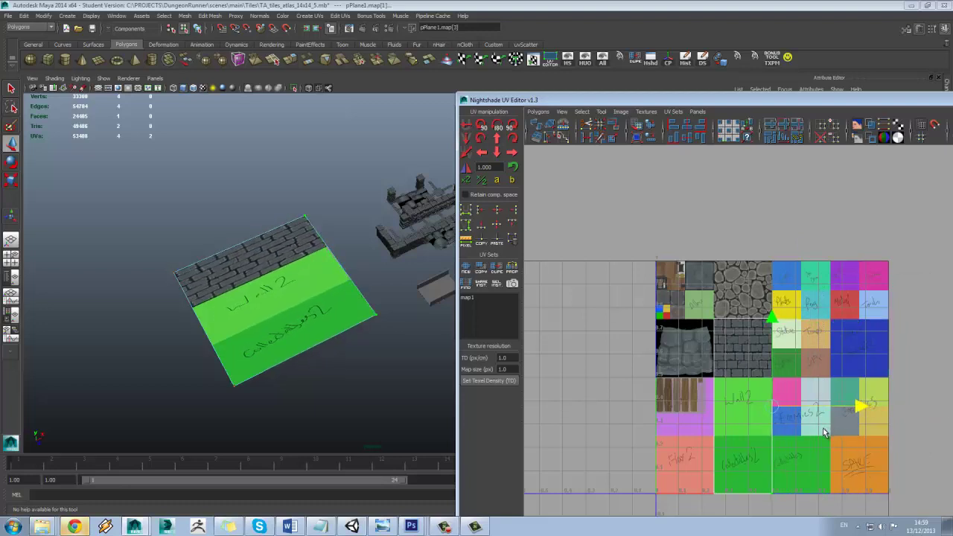
left_click_drag(611, 478, 800, 516)
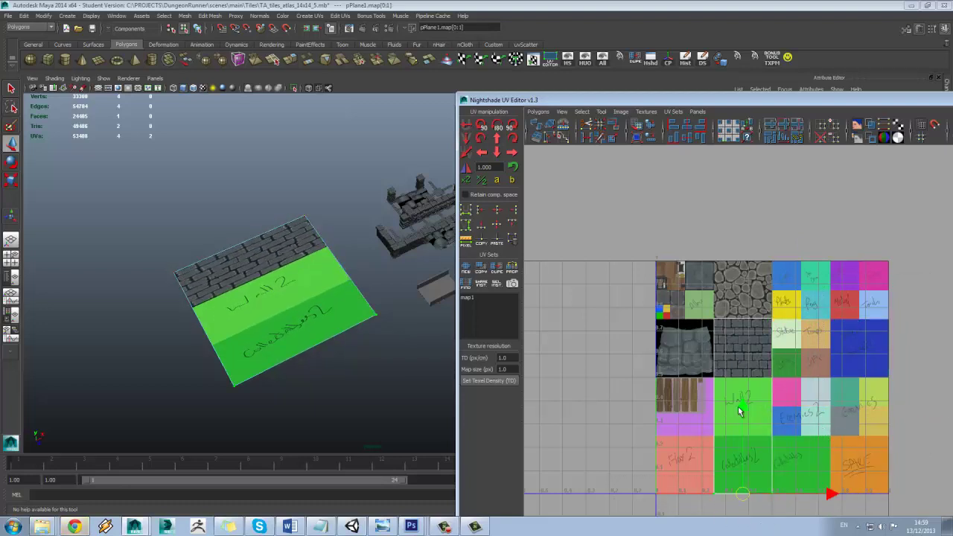
left_click_drag(740, 412, 740, 296)
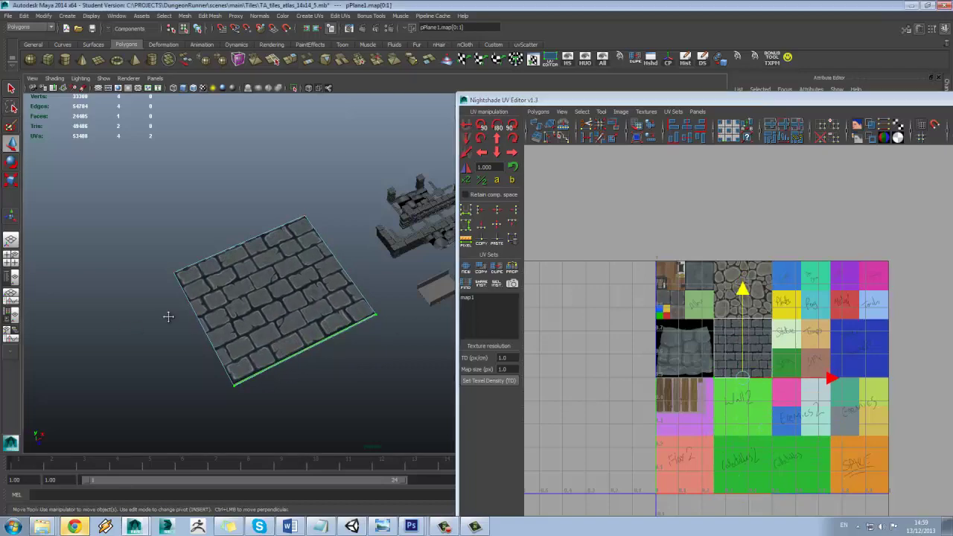
right_click_drag(168, 317, 208, 308, "alt")
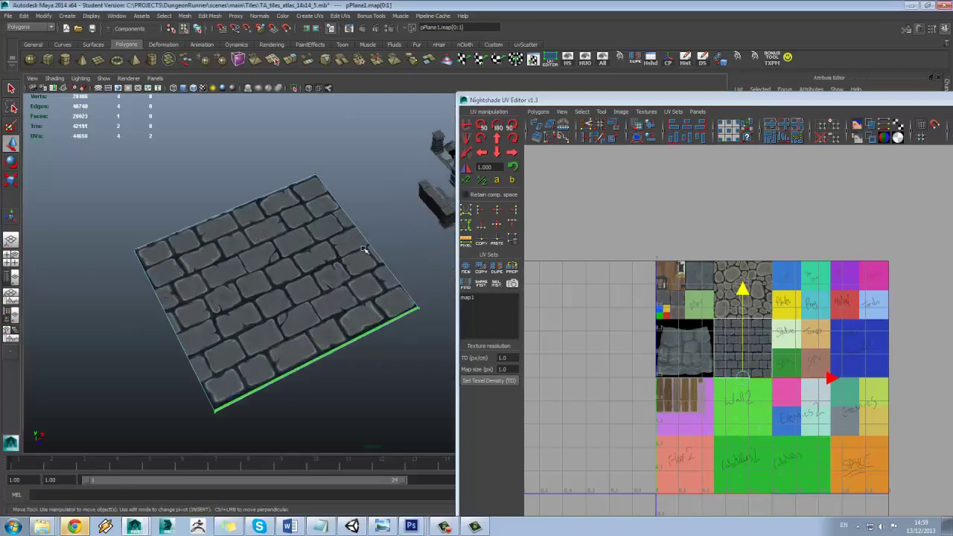
Step: Reselect the plane's two right UVs and fine-tune their horizontal alignment with the brick texture's right edge
right_click_drag(795, 304, 879, 300, "alt")
left_click_drag(764, 228, 734, 396)
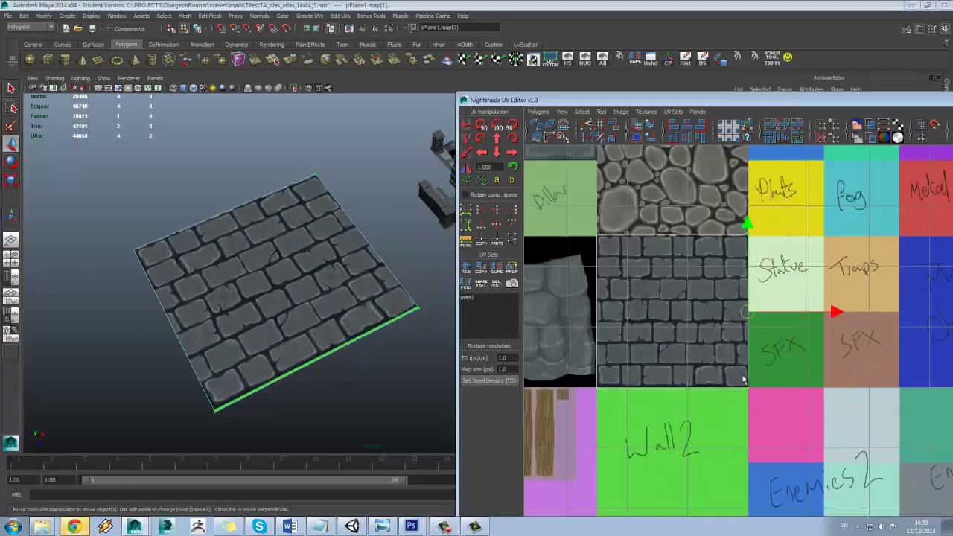
right_click_drag(742, 387, 696, 377, "alt")
mouse_move(854, 343)
left_mouse_down()
mouse_move(936, 343)
mouse_move(854, 350)
left_mouse_up()
Step: Divide the plane into four equal faces by inserting one centred edge loop in each direction with Insert Edge Loop
mouse_move(298, 246)
right_mouse_down()
mouse_move(311, 217)
mouse_move(322, 232)
right_mouse_up()
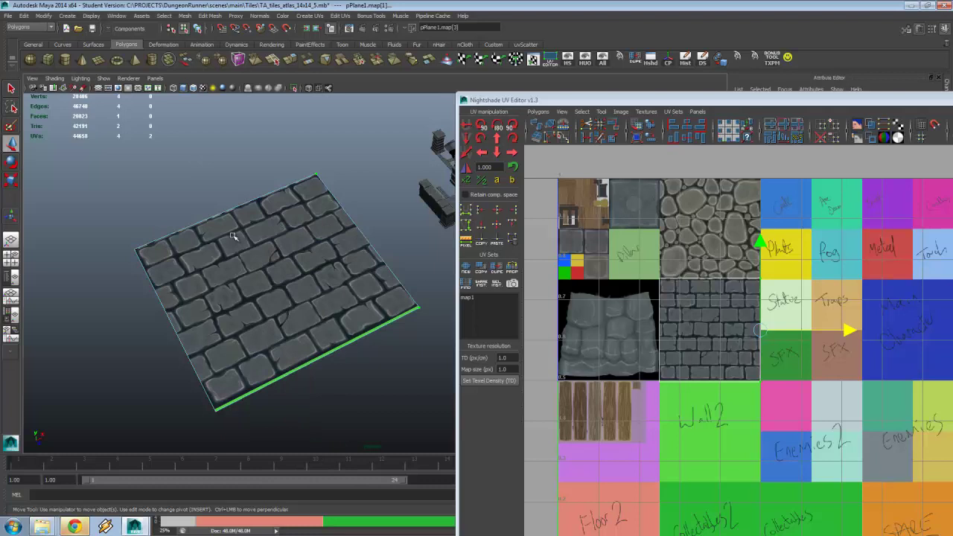
left_click(230, 227)
right_click_drag(220, 213, 216, 272, "shift")
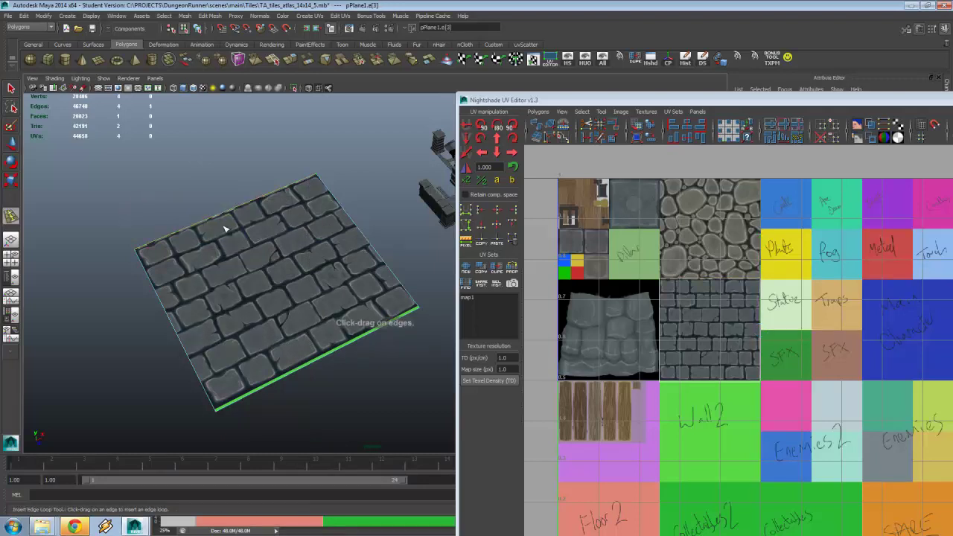
double_click(12, 216)
key("f")
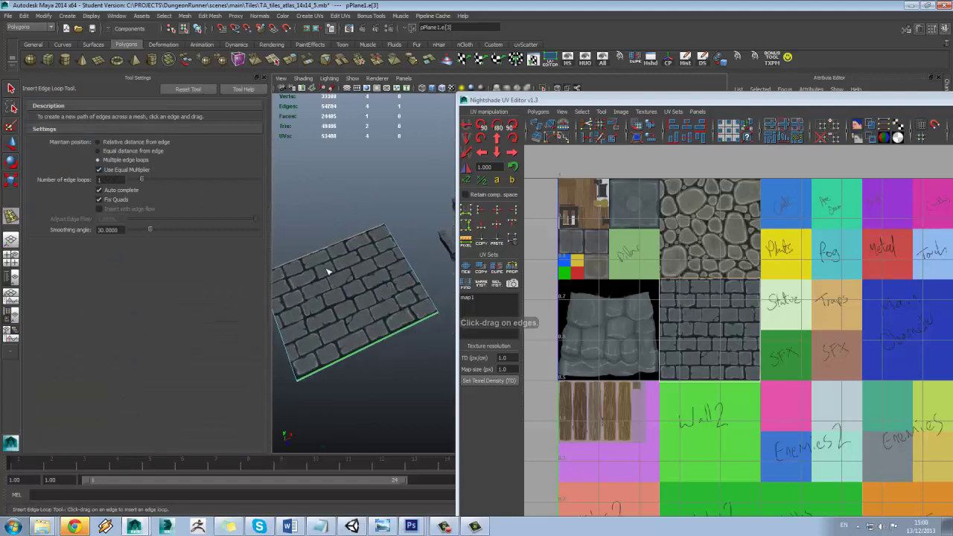
left_click_drag(325, 256, 328, 263)
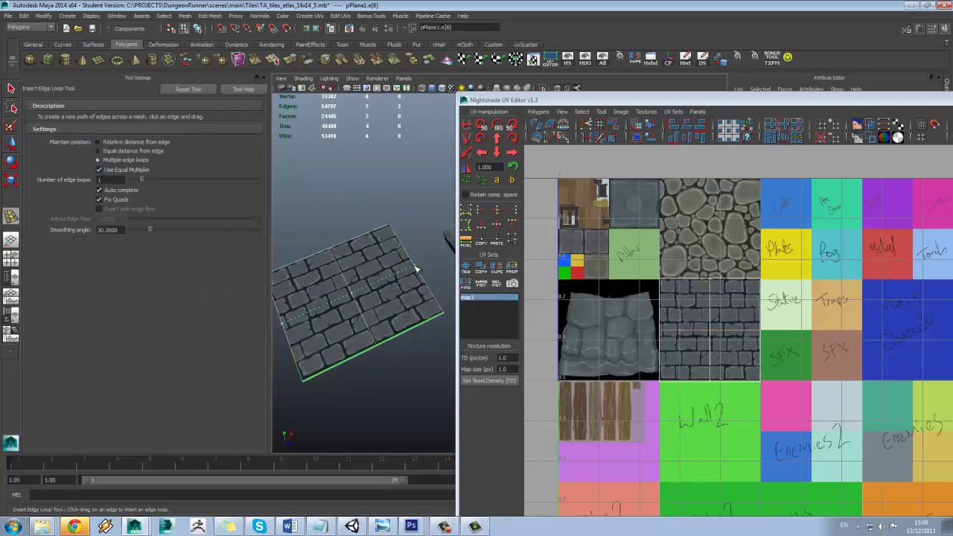
key("w")
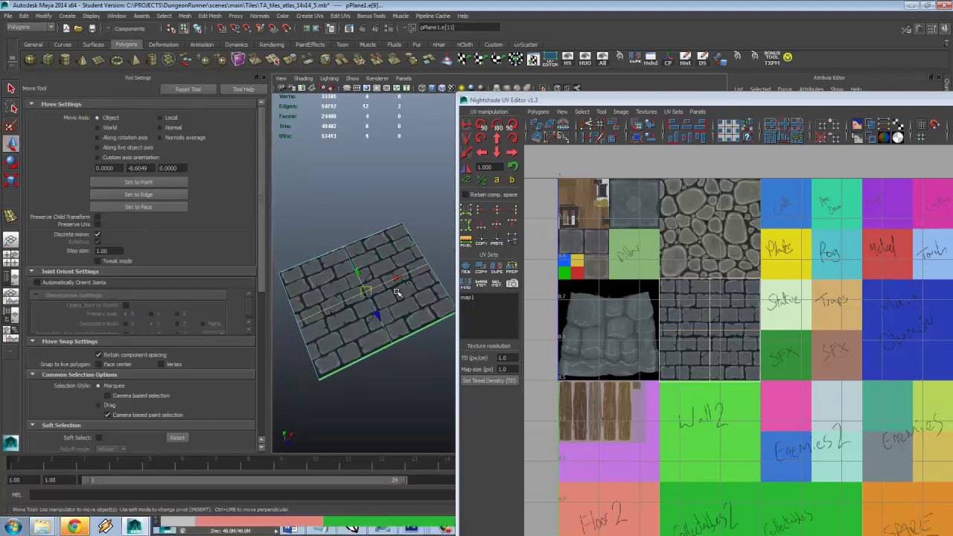
Step: Select all four faces of the plane and unitize their UVs so each face spans the whole atlas
right_click_drag(396, 291, 396, 319)
left_click_drag(415, 207, 338, 345)
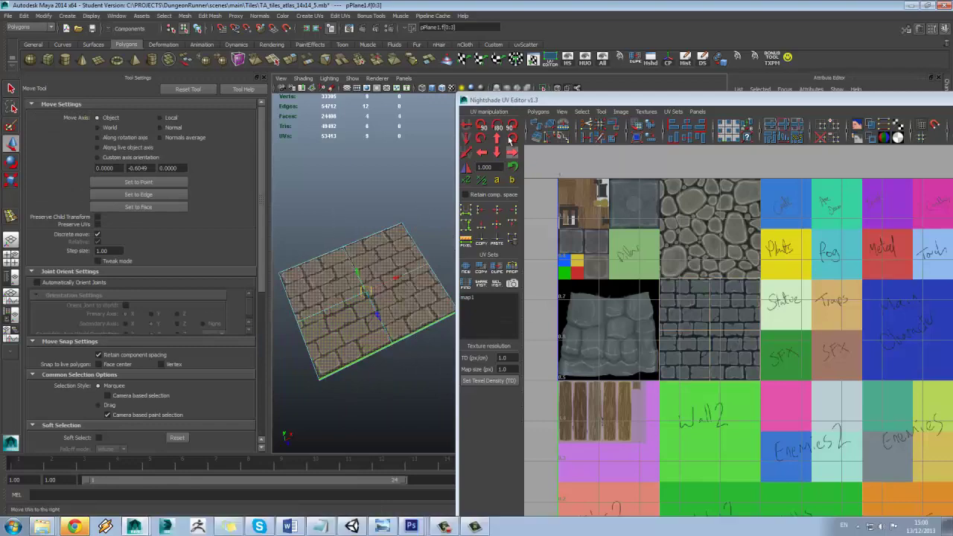
left_click(538, 112)
left_click(568, 211)
middle_click_drag(624, 232, 597, 224, "alt")
key("f")
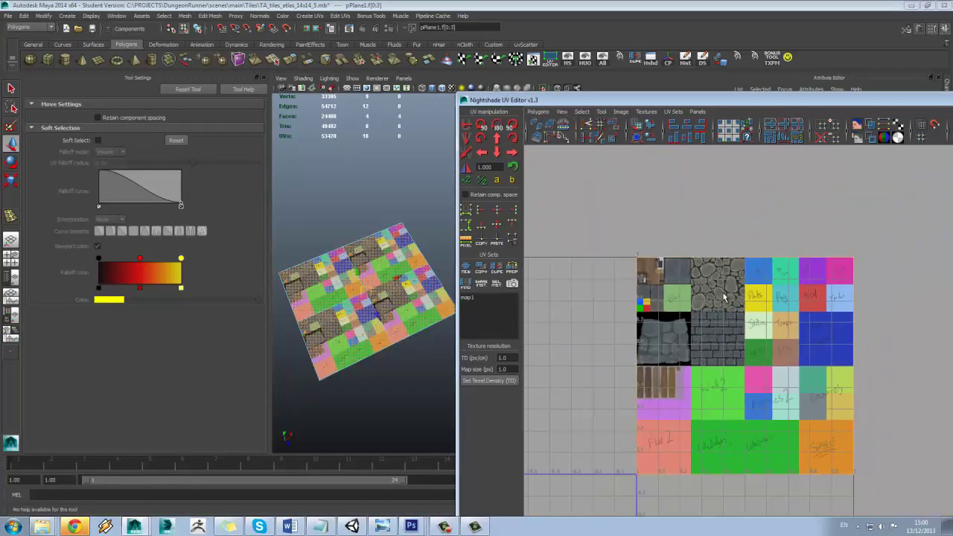
Step: Scale and move the stacked UVs of all four faces to fit exactly over the brick texture block, and close the tool settings
right_click_drag(725, 297, 766, 299, "ctrl")
key("r")
left_click_drag(746, 369, 717, 337)
key("w")
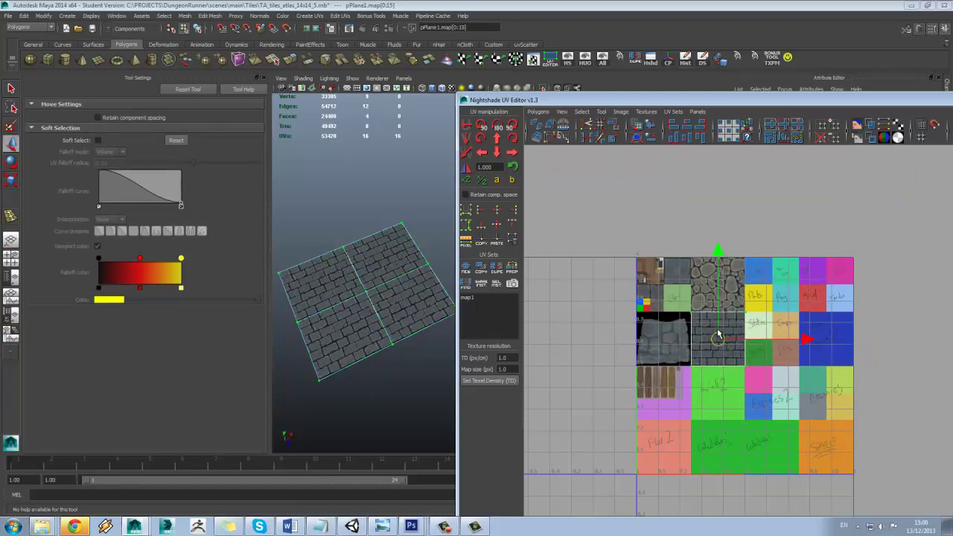
middle_click_drag(338, 296, 352, 298, "alt")
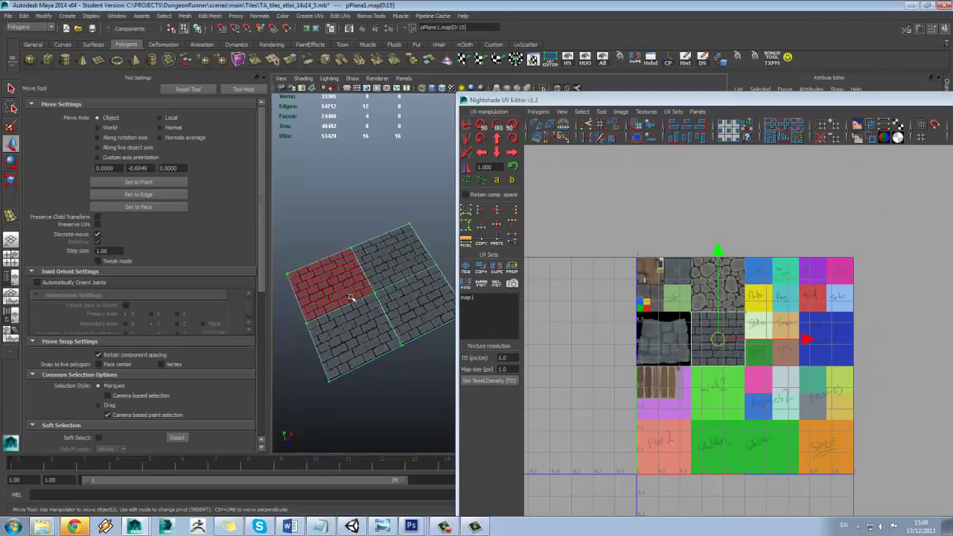
left_click(264, 78)
middle_click_drag(240, 219, 293, 198, "alt")
scroll(293, 198, "up", 2)
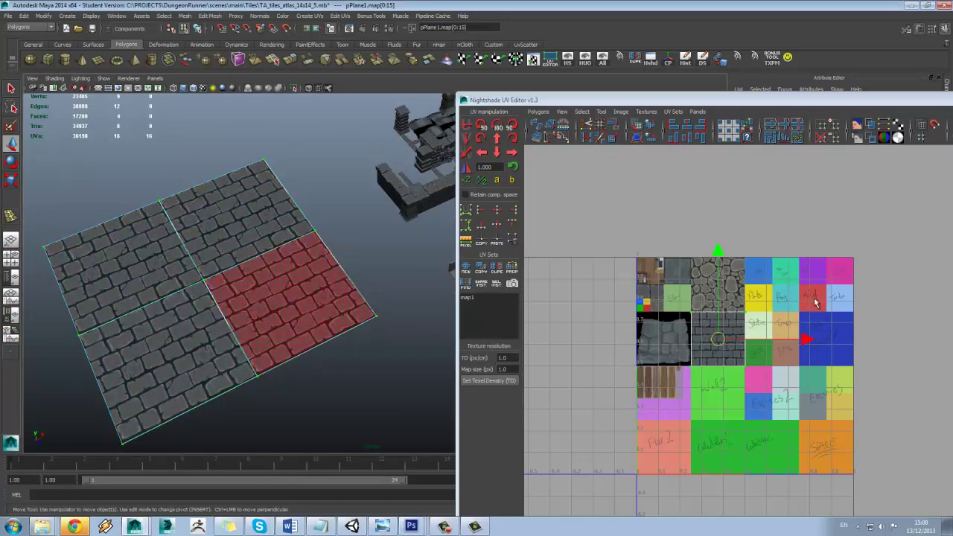
Step: Examine the atlas blocks around the brick texture and how the plane's individual faces share that one block
scroll(754, 298, "up", 4)
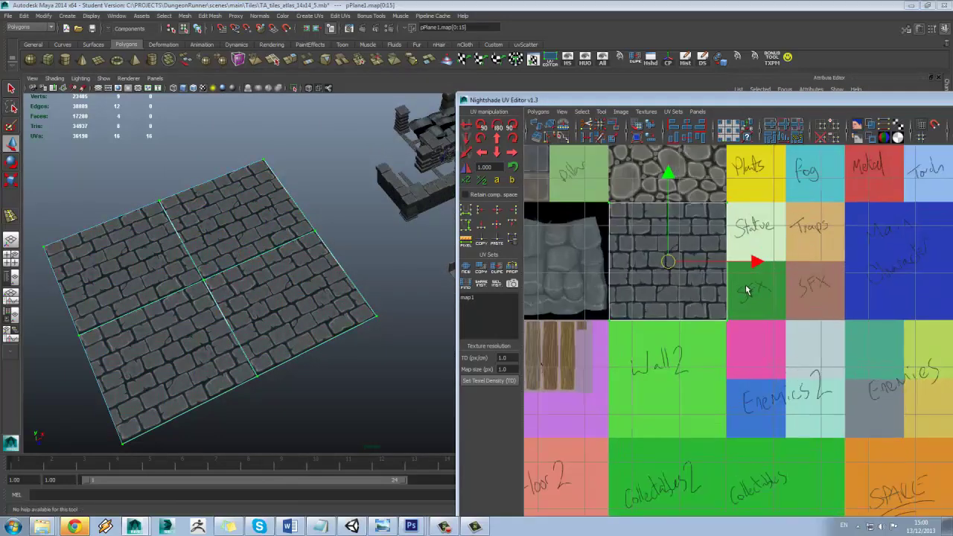
scroll(747, 291, "down", 2)
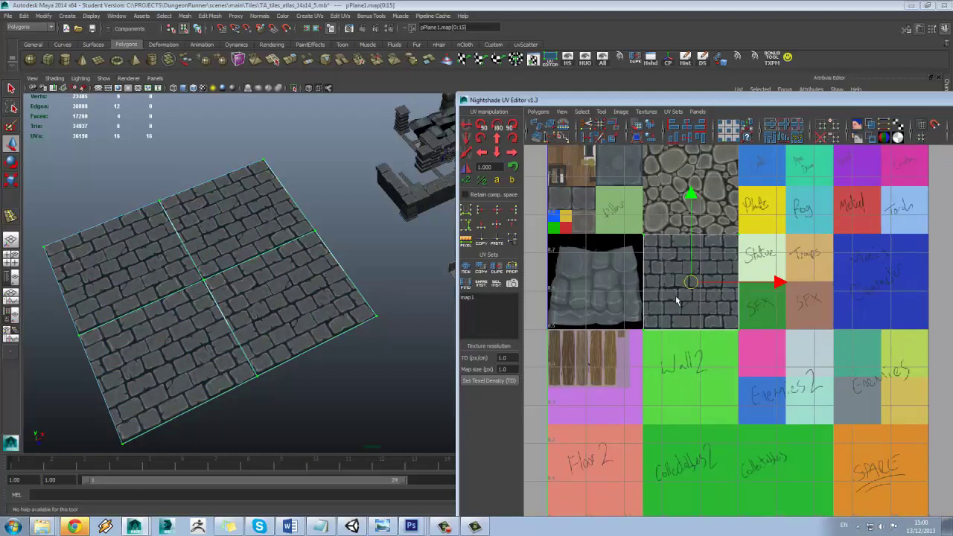
scroll(675, 295, "up", 2)
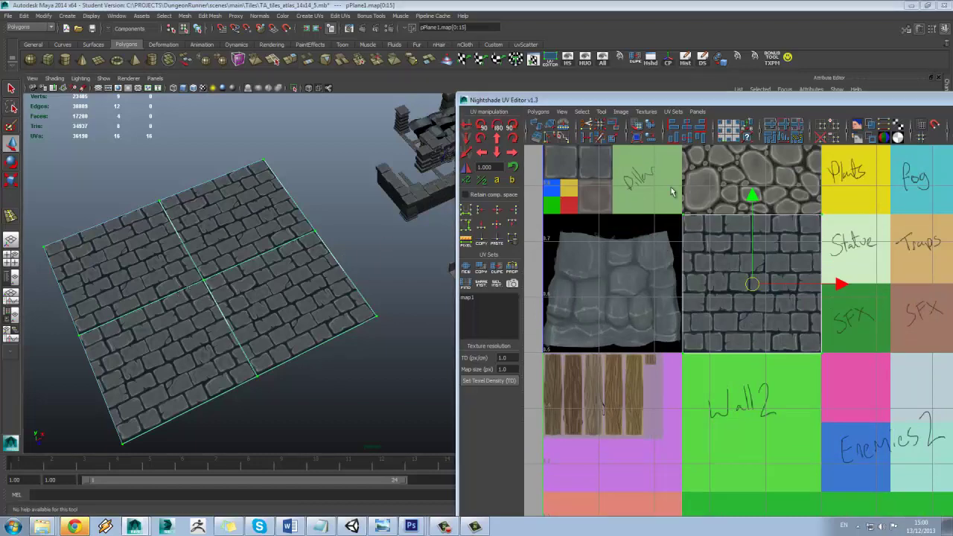
scroll(709, 210, "down", 3)
middle_click_drag(862, 265, 803, 240, "alt")
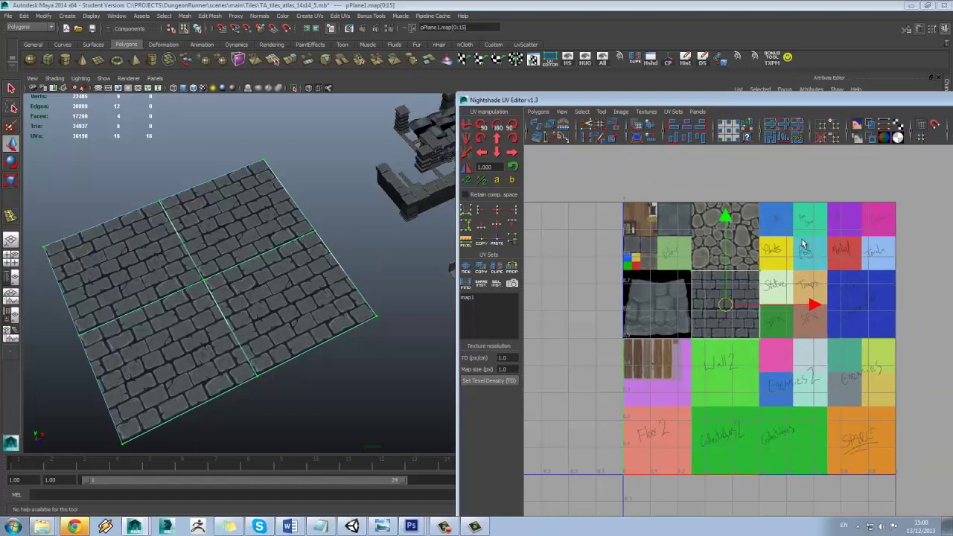
scroll(803, 240, "up", 1)
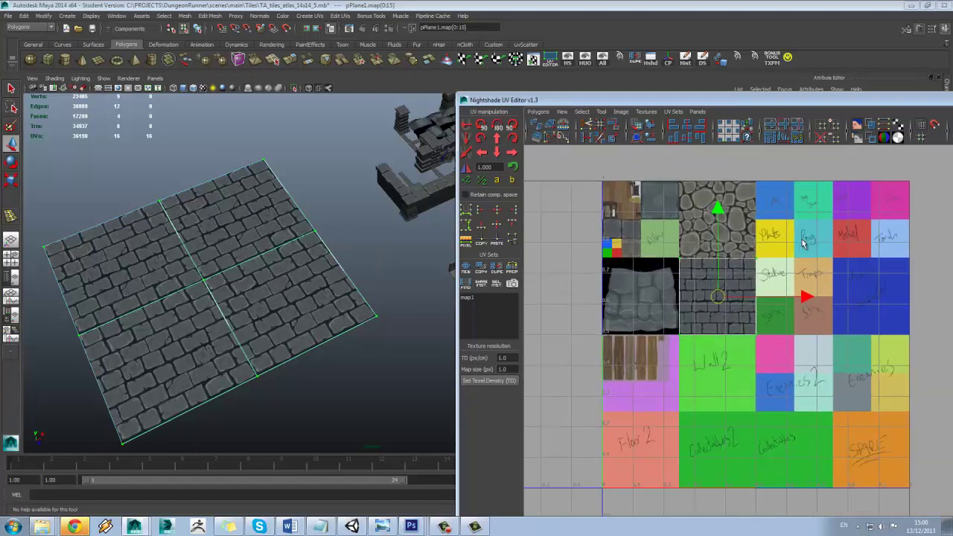
middle_click_drag(352, 225, 425, 225, "alt")
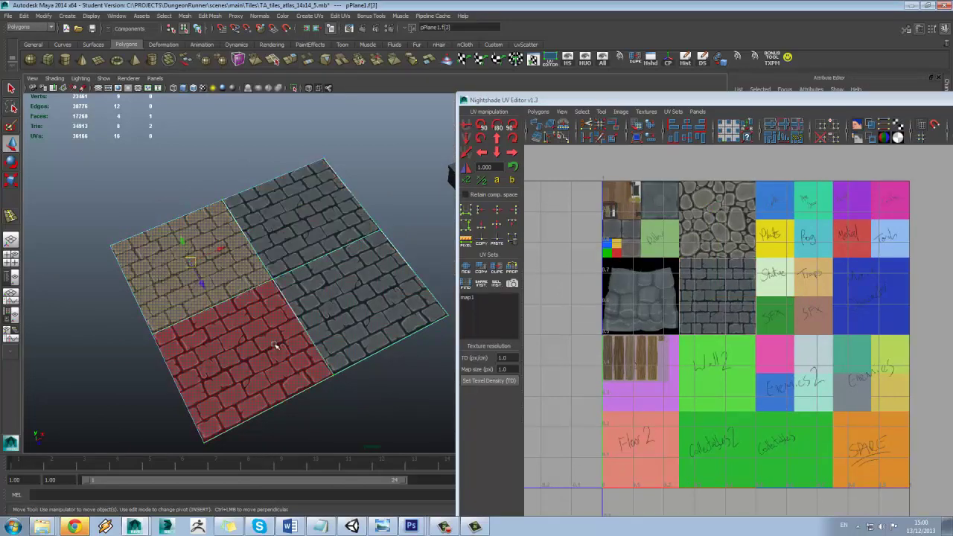
left_click(312, 250)
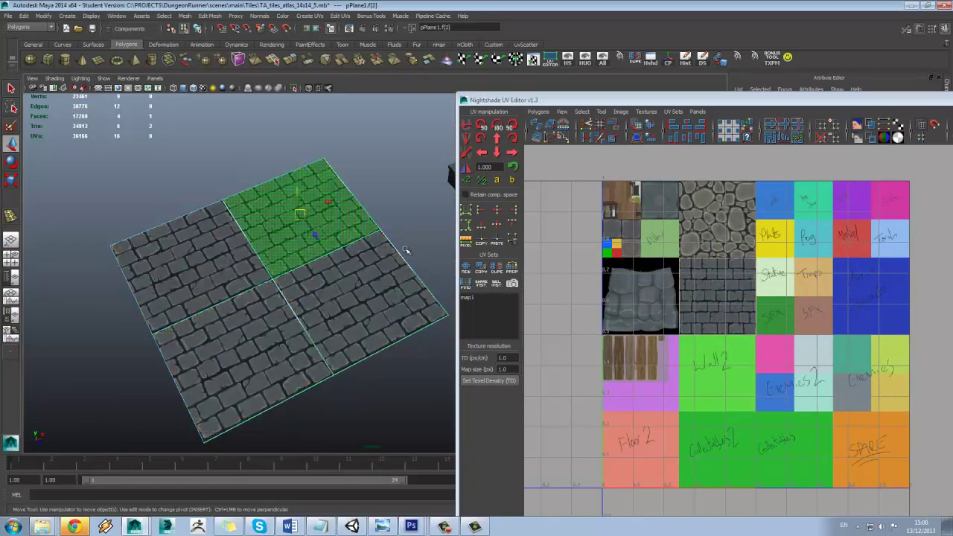